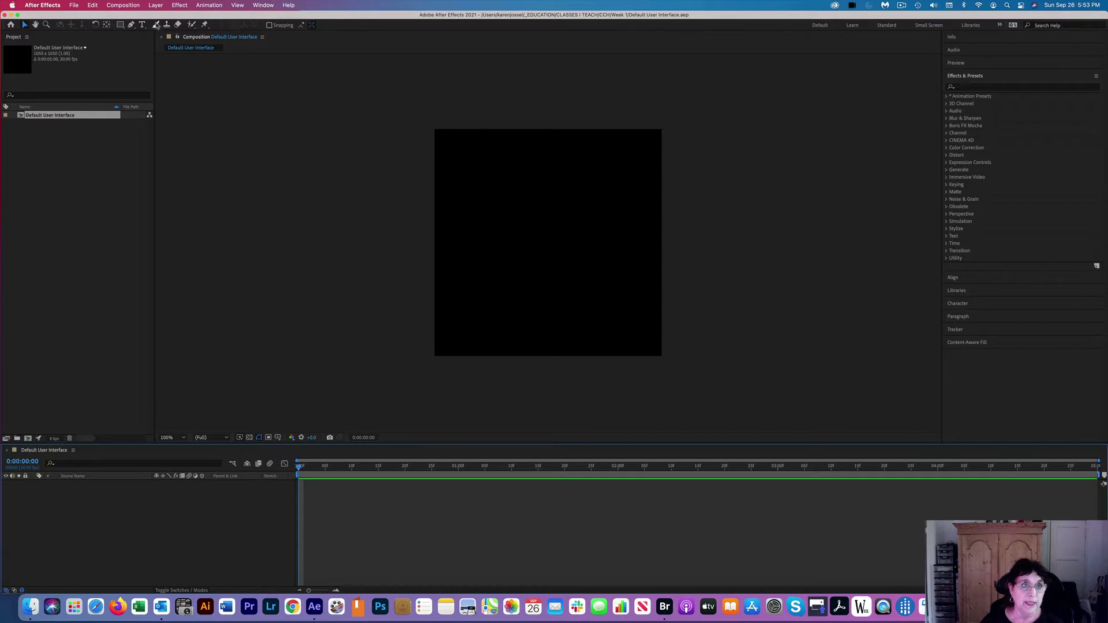
Step: Create a blue solid layer named Blue Solid 1 at the composition's size
left_click(156, 5)
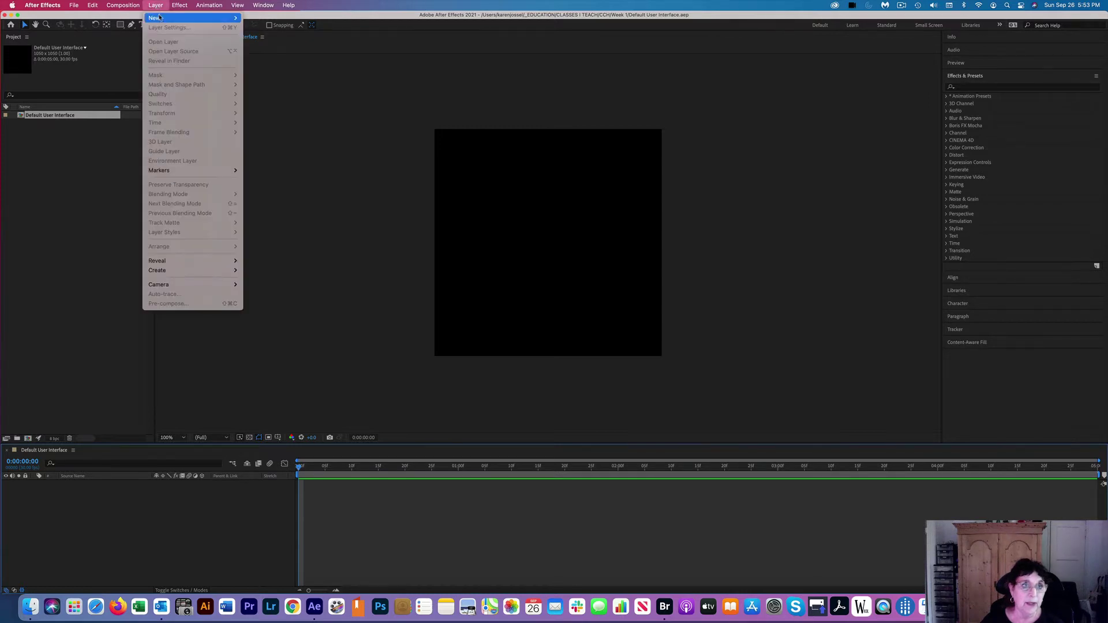
mouse_move(173, 17)
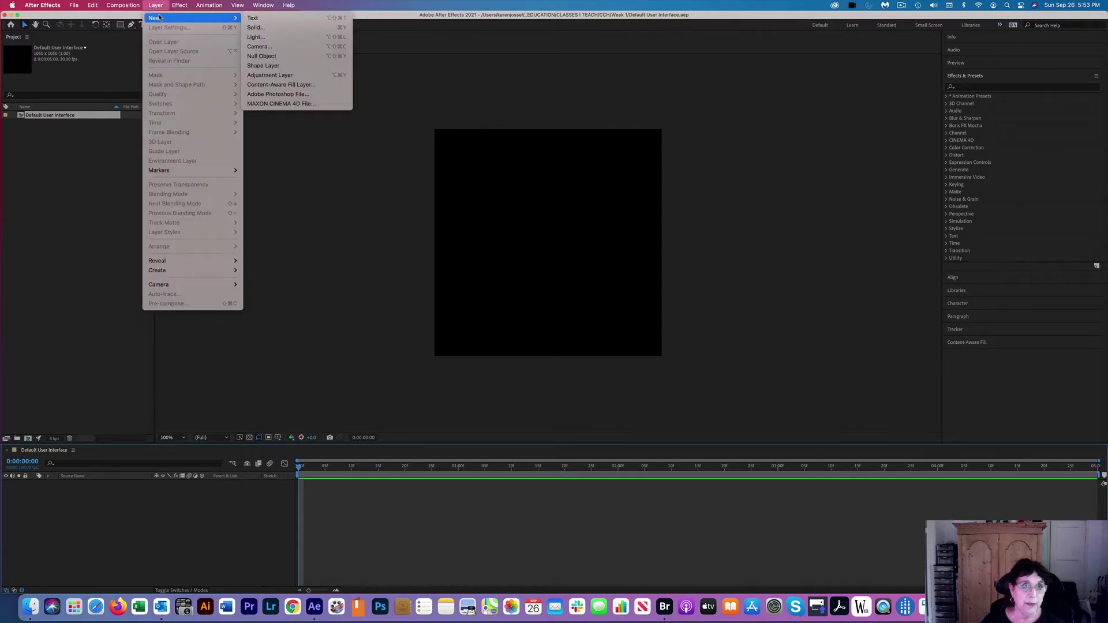
left_click(279, 28)
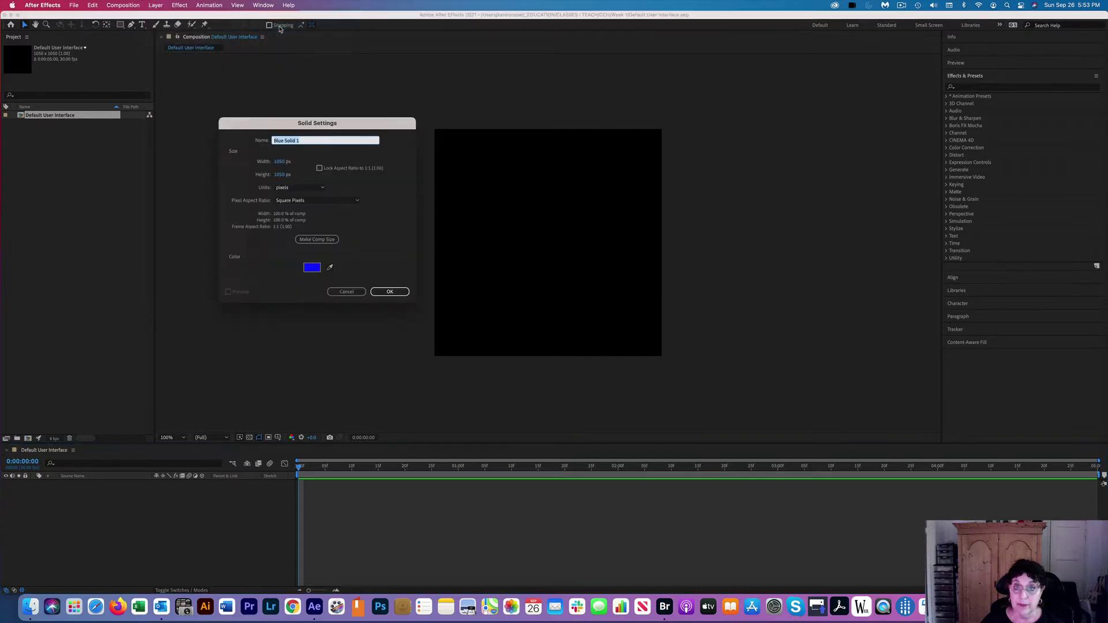
left_click_drag(347, 119, 828, 97)
left_click(794, 242)
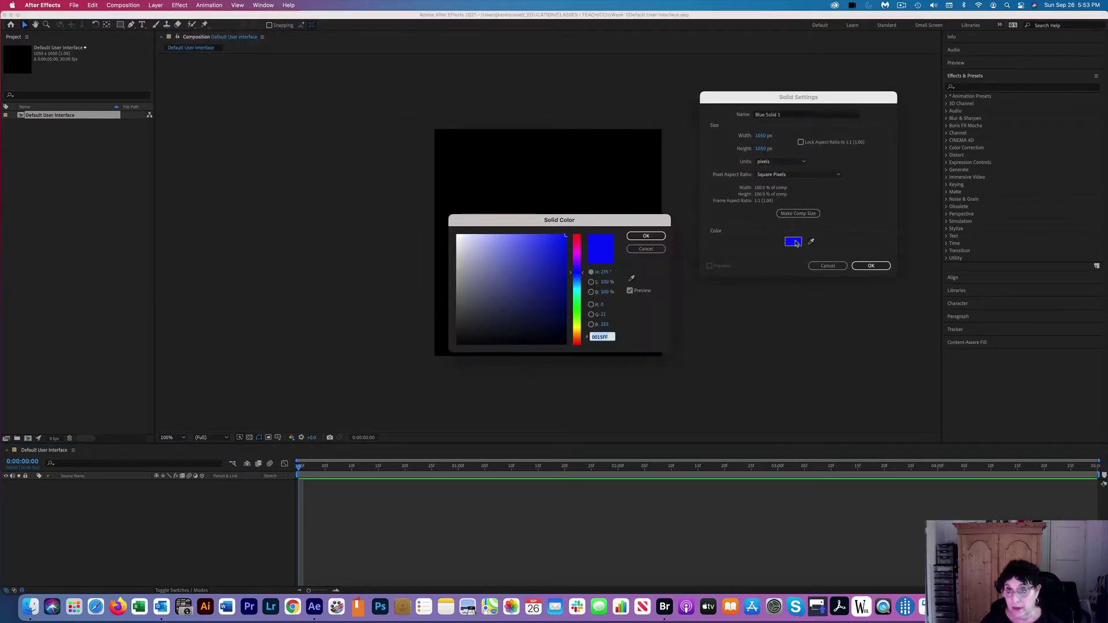
left_click(646, 236)
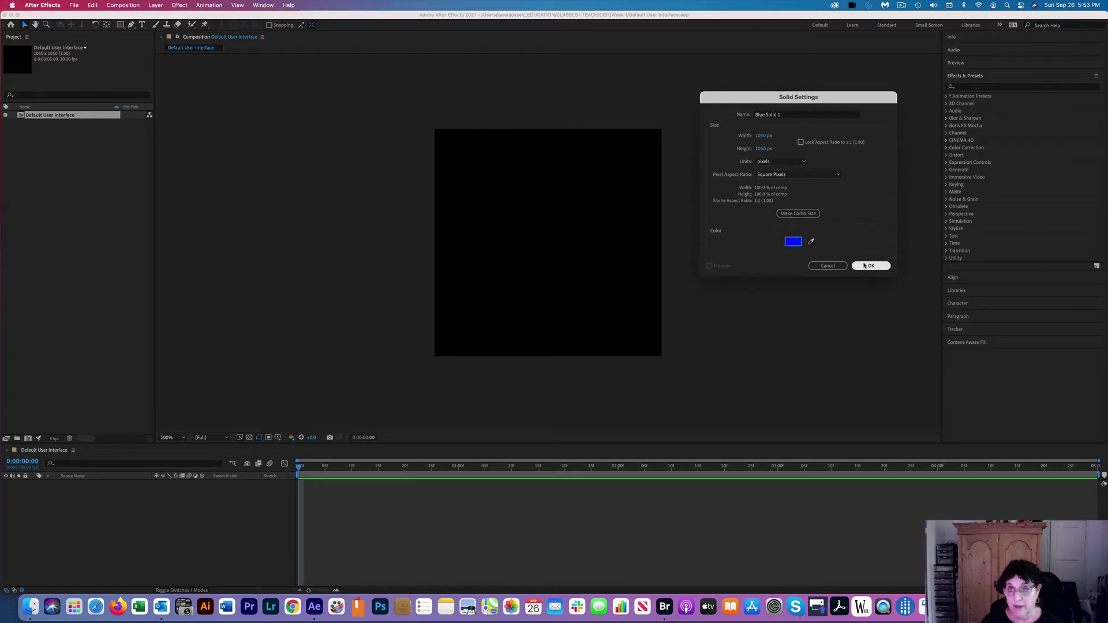
left_click(799, 214)
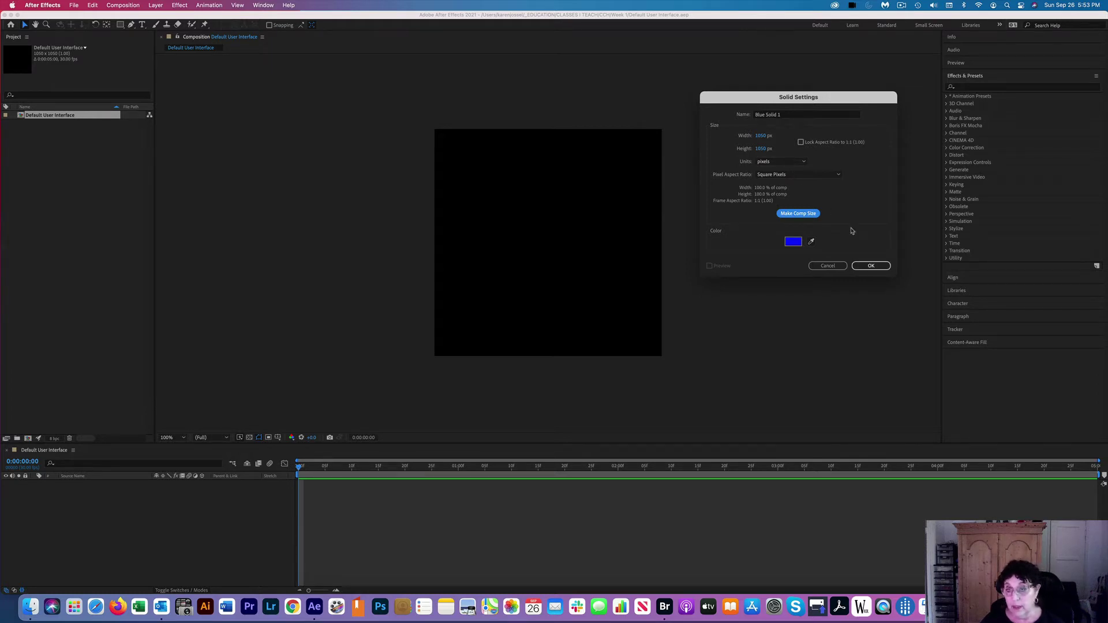
left_click(869, 268)
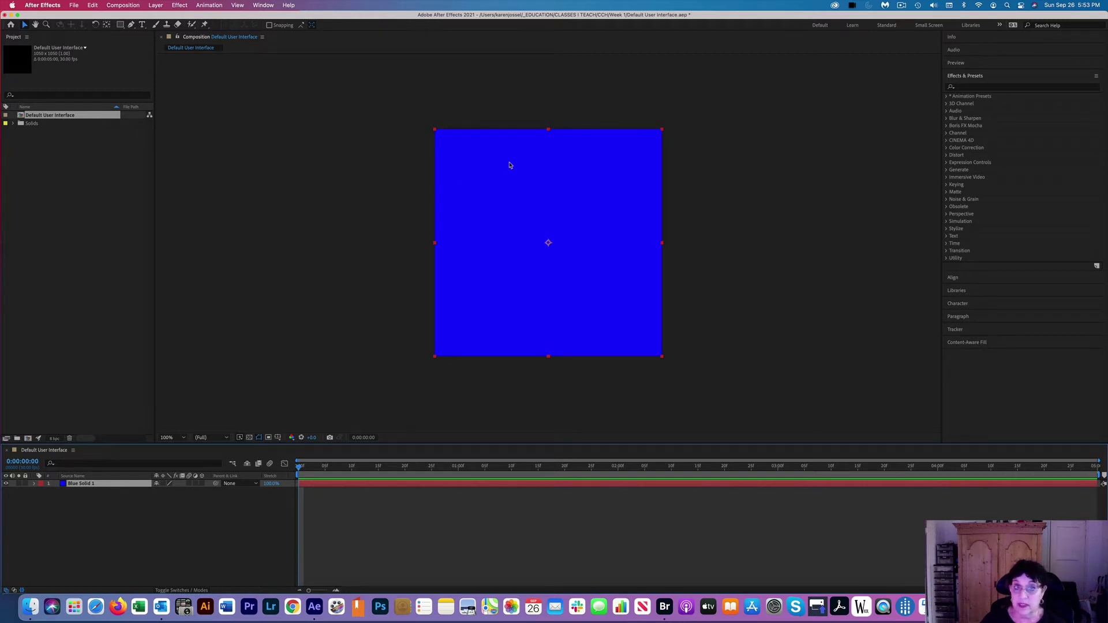
Step: Try squashing the blue solid vertically and shifting it sideways in the composition, undoing each change
left_click_drag(549, 129, 549, 184)
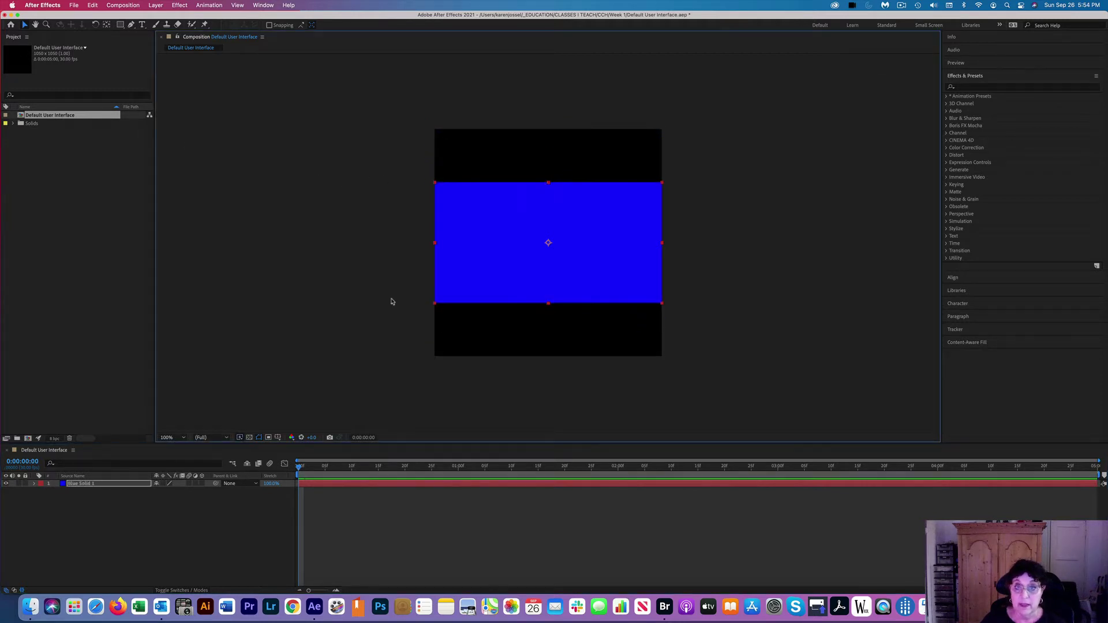
key("super+z")
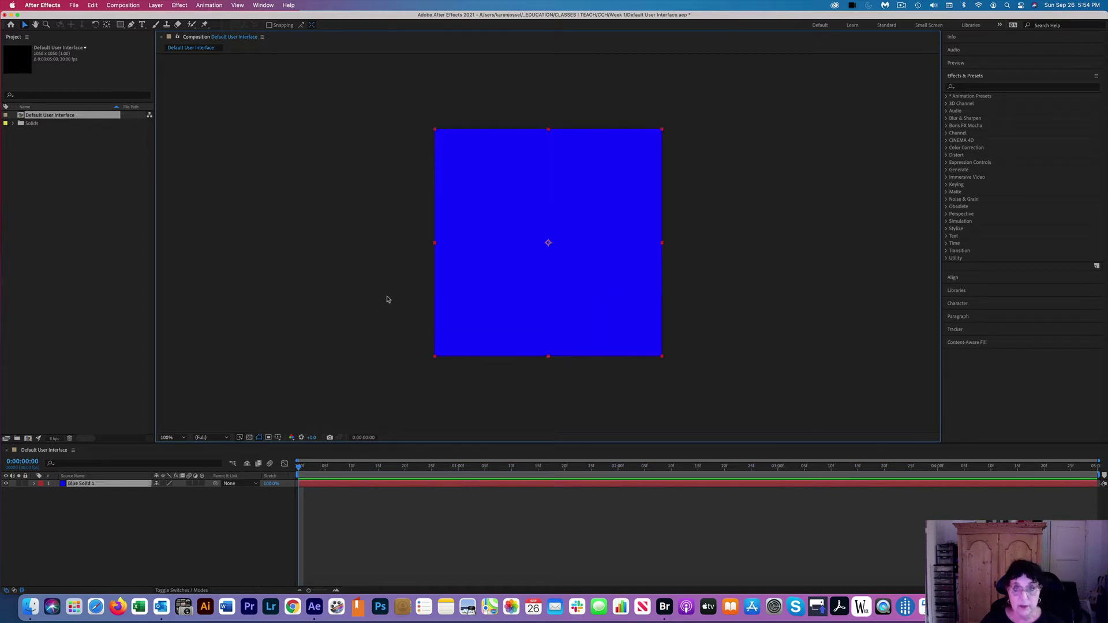
left_click_drag(527, 272, 618, 272)
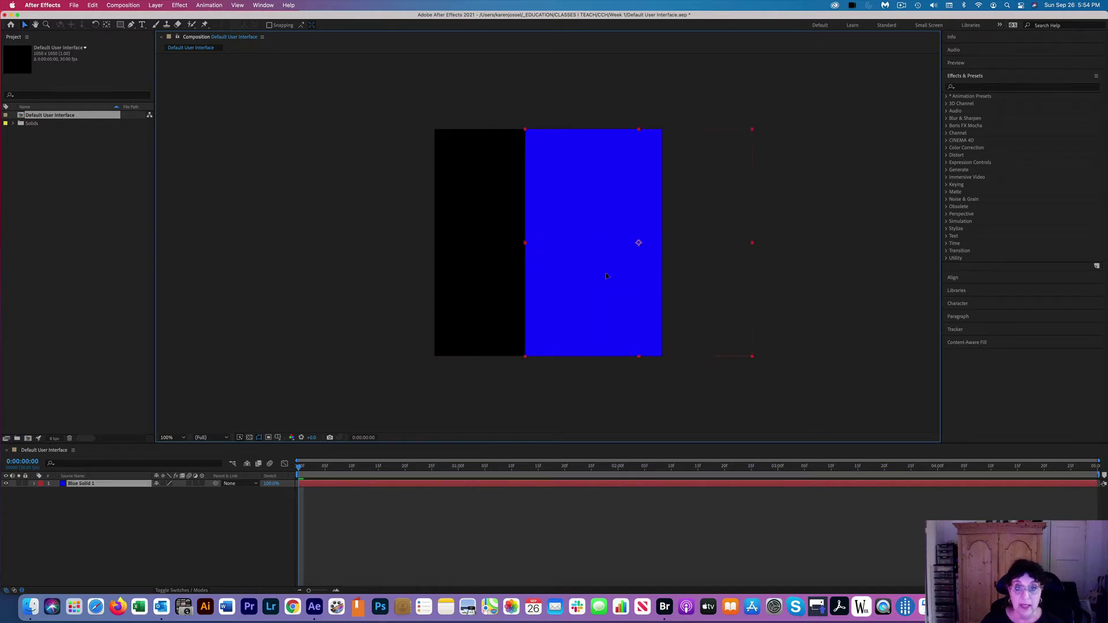
key("super+z")
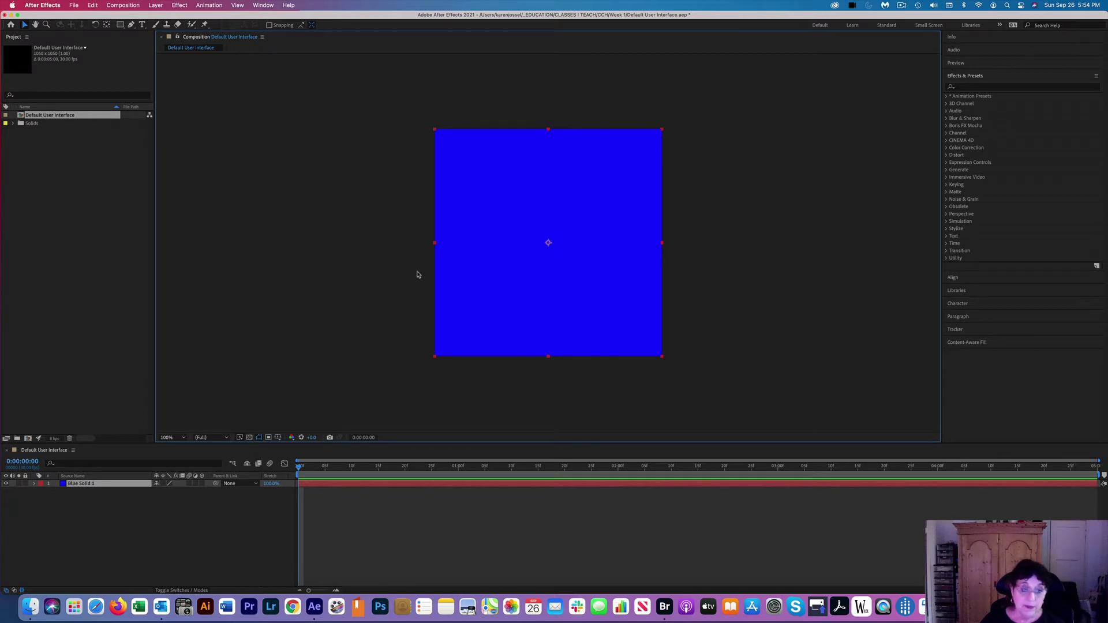
Step: Lock the Blue Solid 1 layer and scrub the current-time indicator out to 0:00:02:05 and back to the first frame
left_click(26, 484)
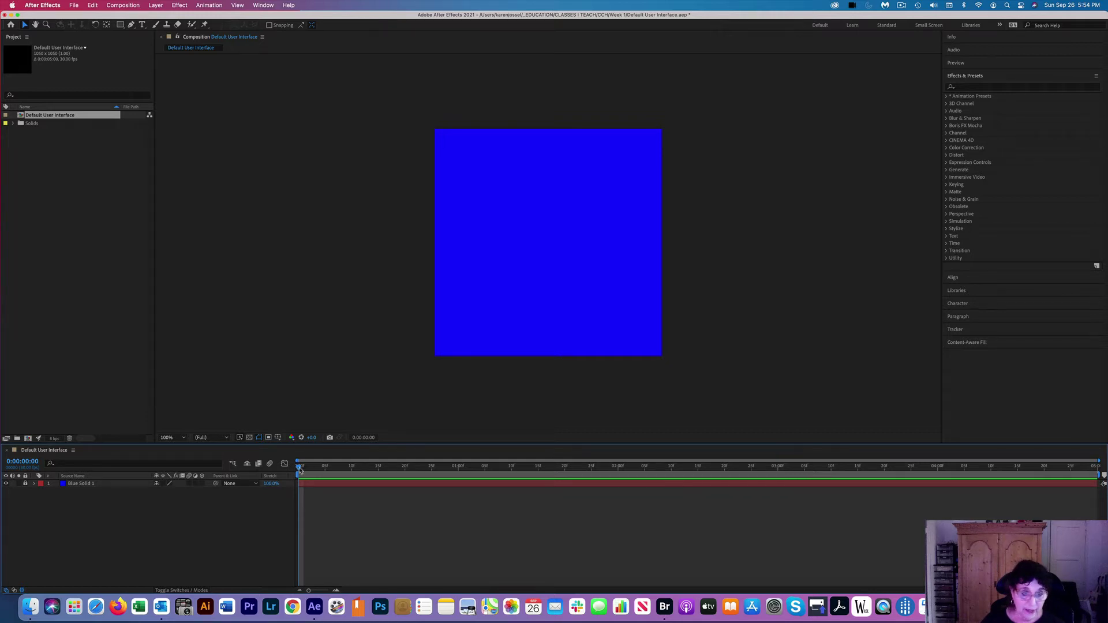
mouse_move(298, 468)
left_mouse_down()
mouse_move(409, 469)
mouse_move(287, 475)
left_mouse_up()
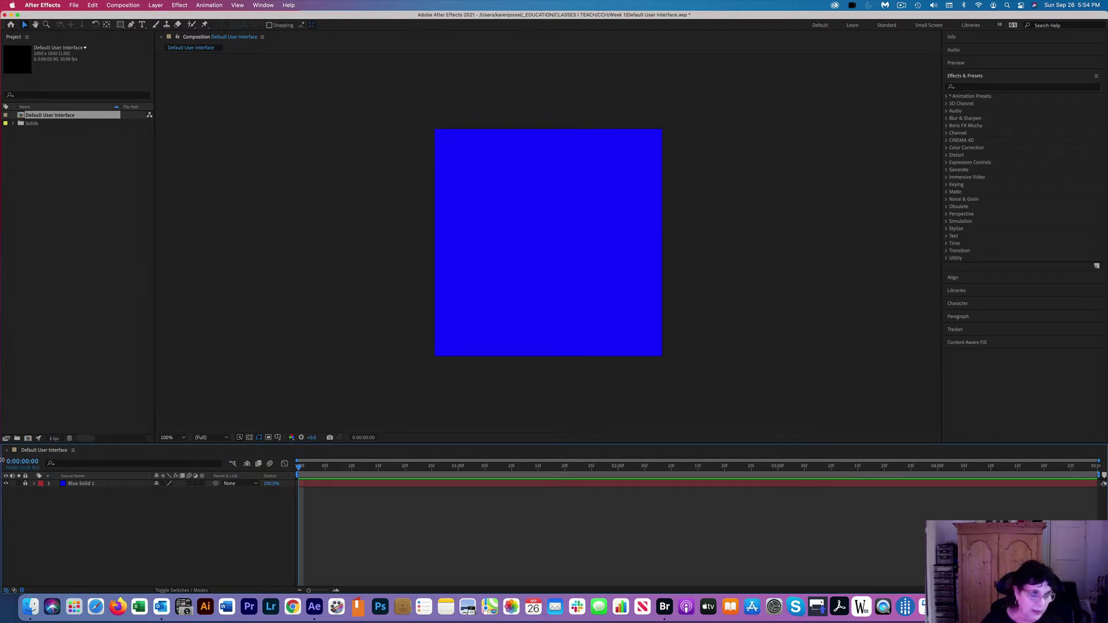
left_click(645, 468)
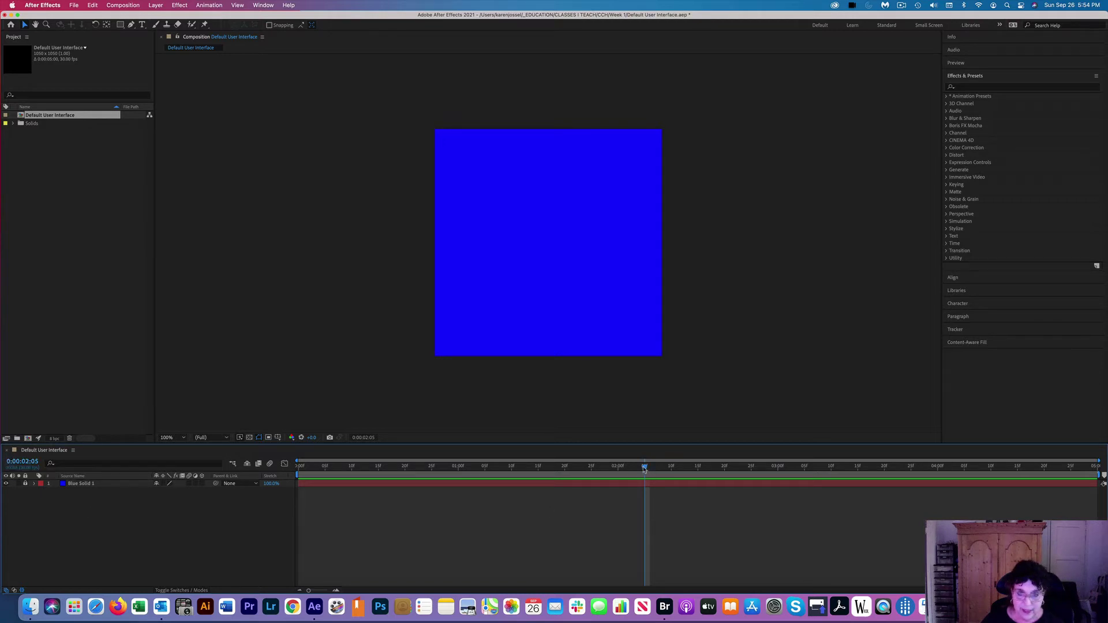
left_click_drag(645, 469, 299, 469)
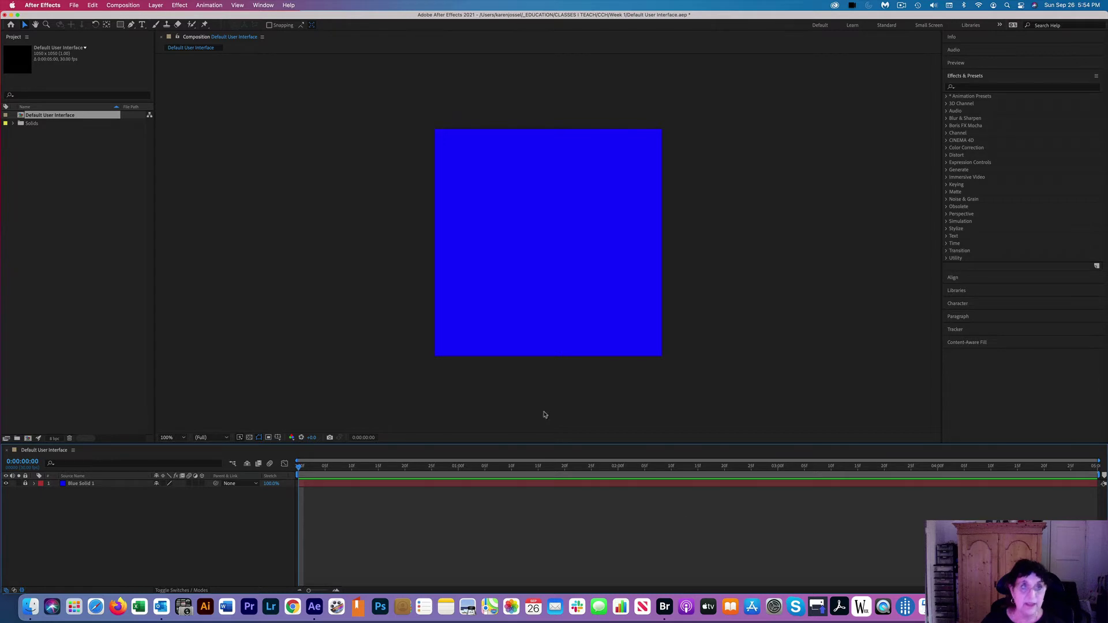
Step: Set the composition's duration to 6 seconds (0:00:06:00)
left_click(122, 5)
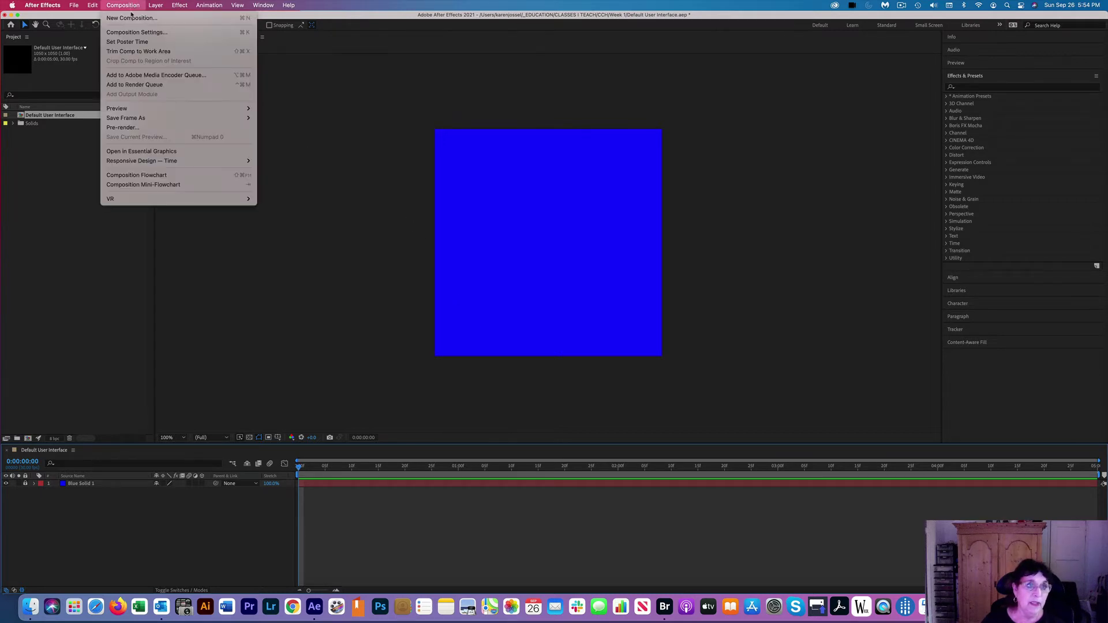
left_click(137, 32)
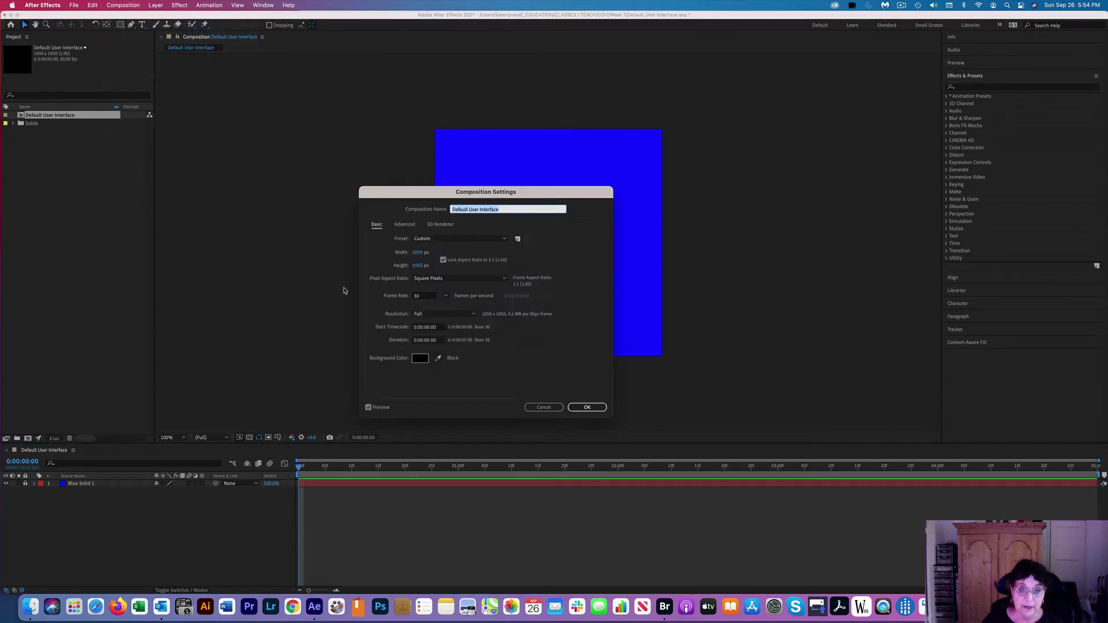
left_click(436, 340)
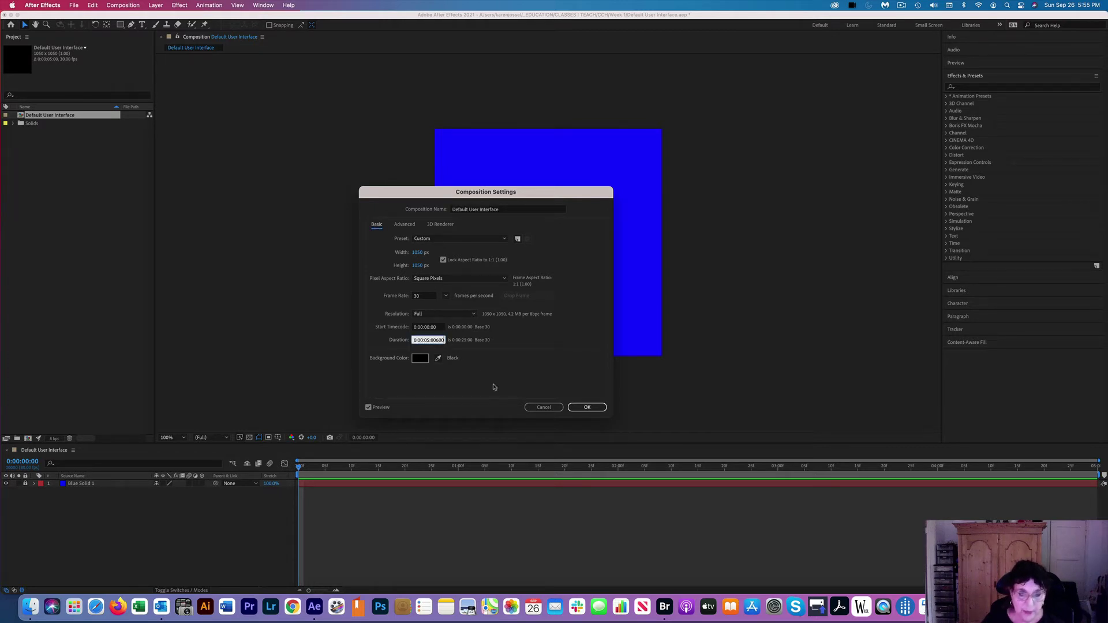
left_click_drag(444, 340, 359, 336)
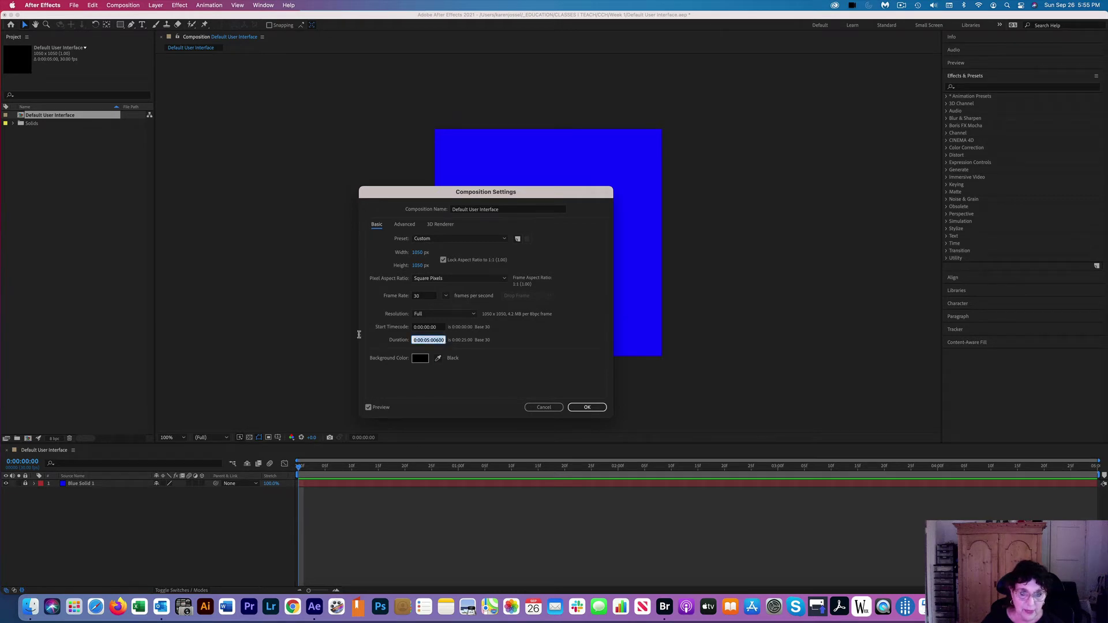
type("600")
key("Return")
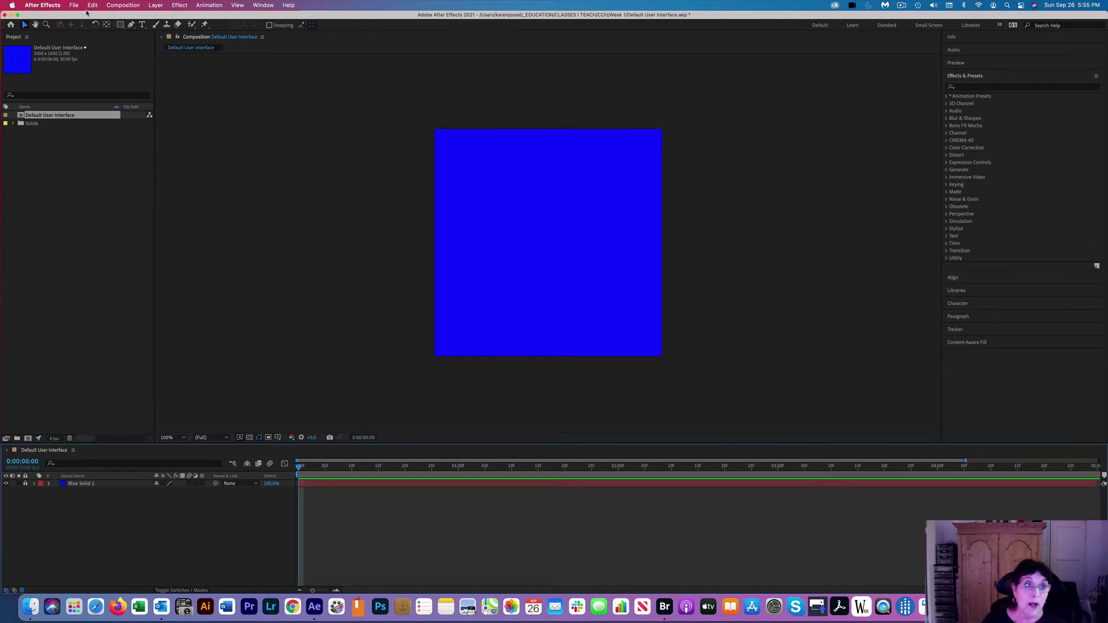
Step: Activate the Ellipse tool and set its stroke to Solid Color
left_click(122, 27)
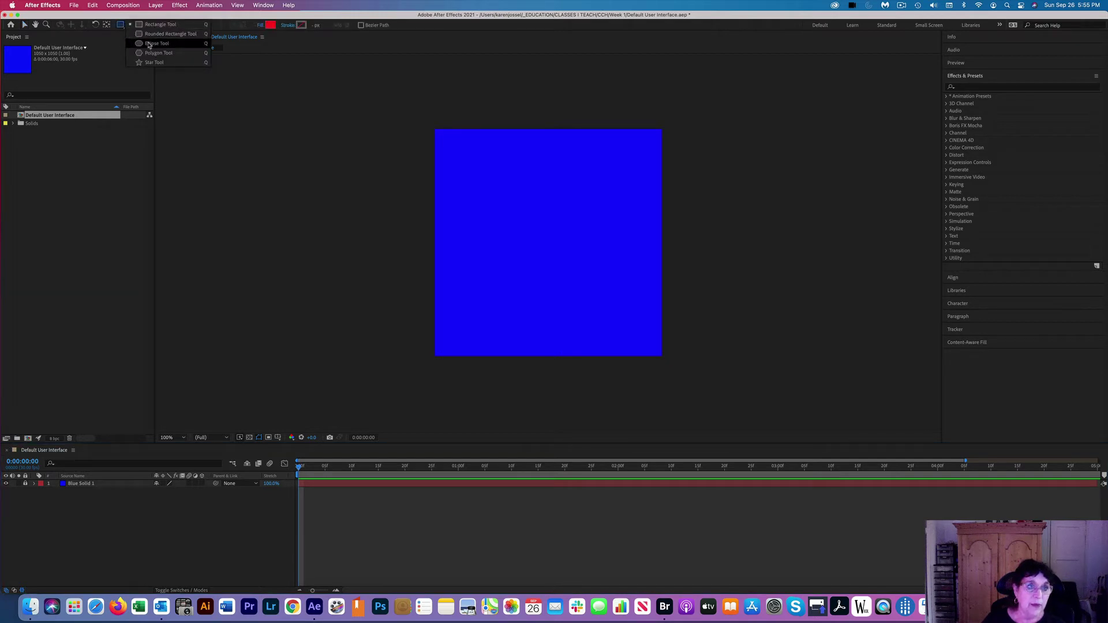
left_click(145, 44)
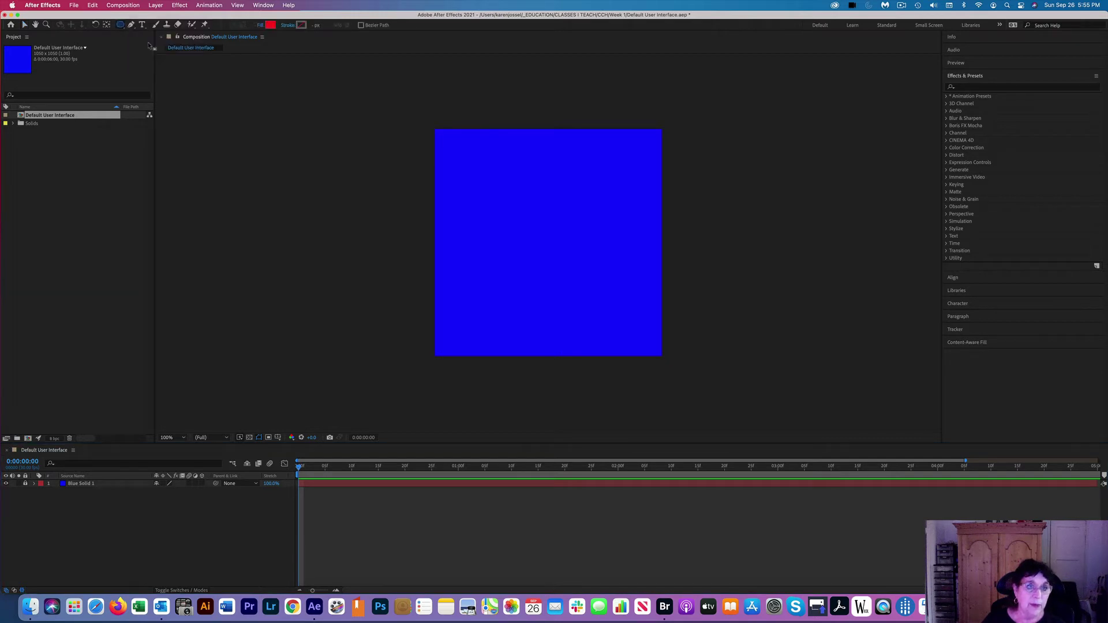
left_click(288, 25)
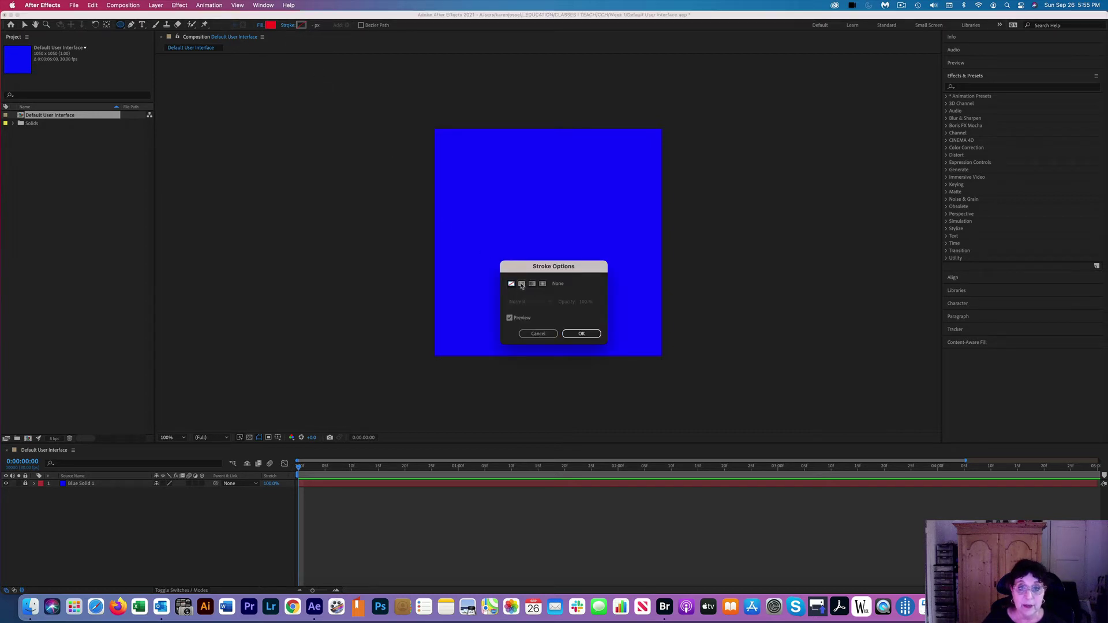
left_click(522, 283)
left_click(582, 334)
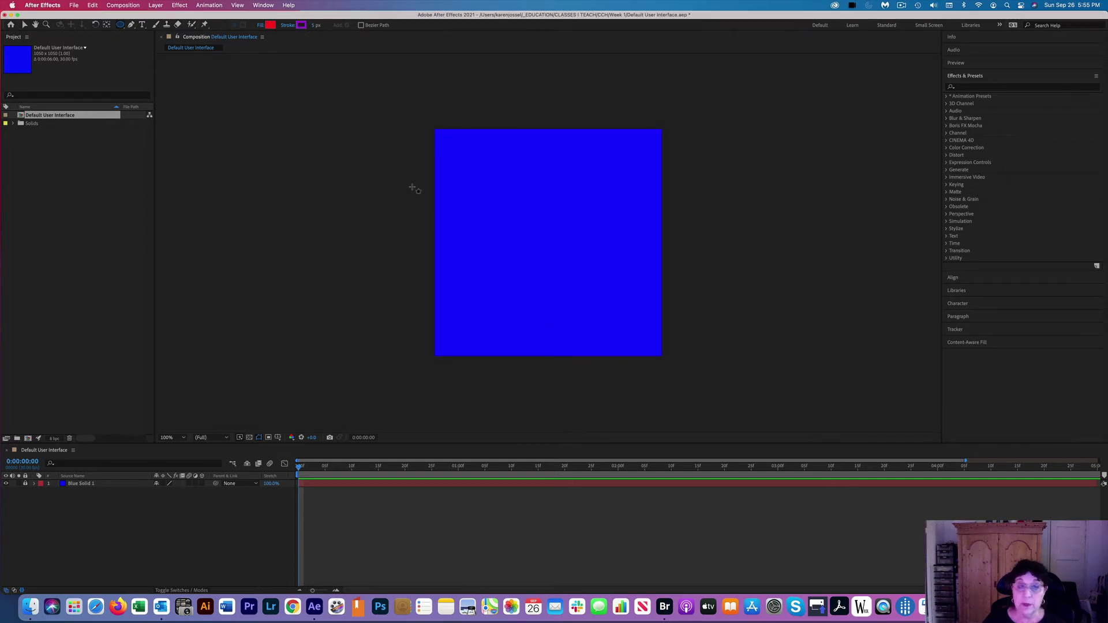
Step: Set the Ellipse tool's stroke to None so shapes have no outline
left_click(289, 26)
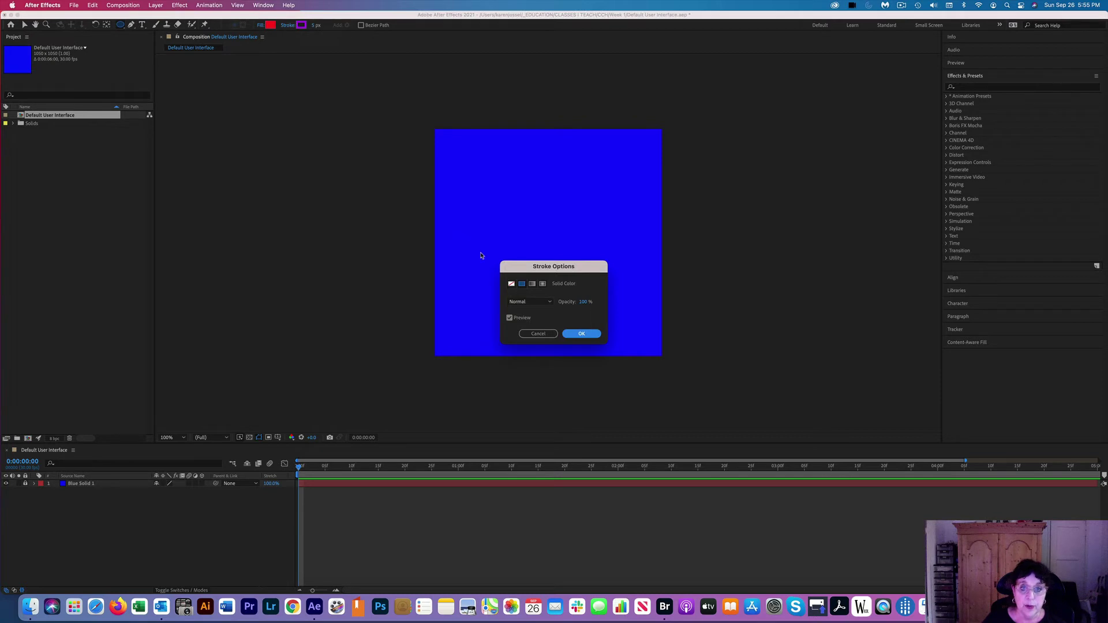
left_click(512, 285)
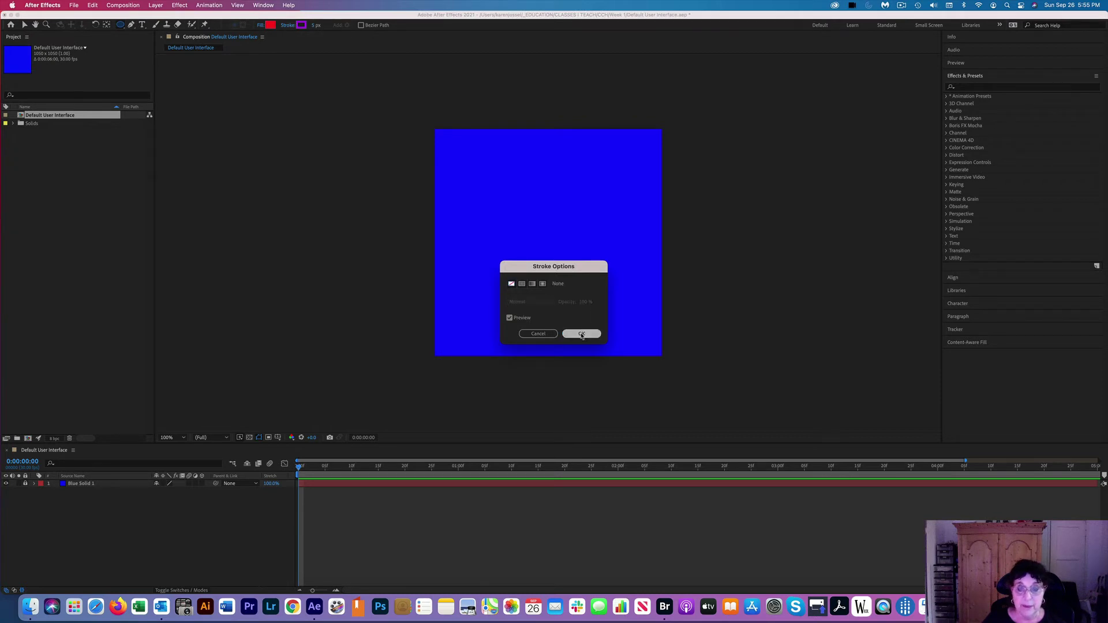
left_click(581, 333)
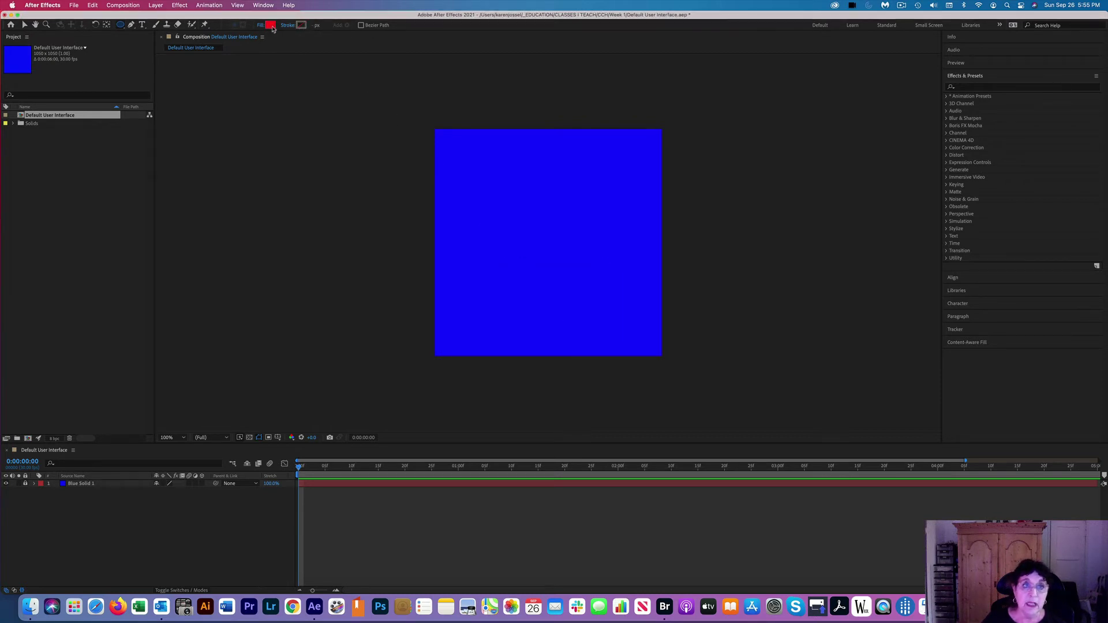
Step: Review the Ellipse tool's fill options and blend modes, keeping Solid Color with Normal blending
left_click(262, 26)
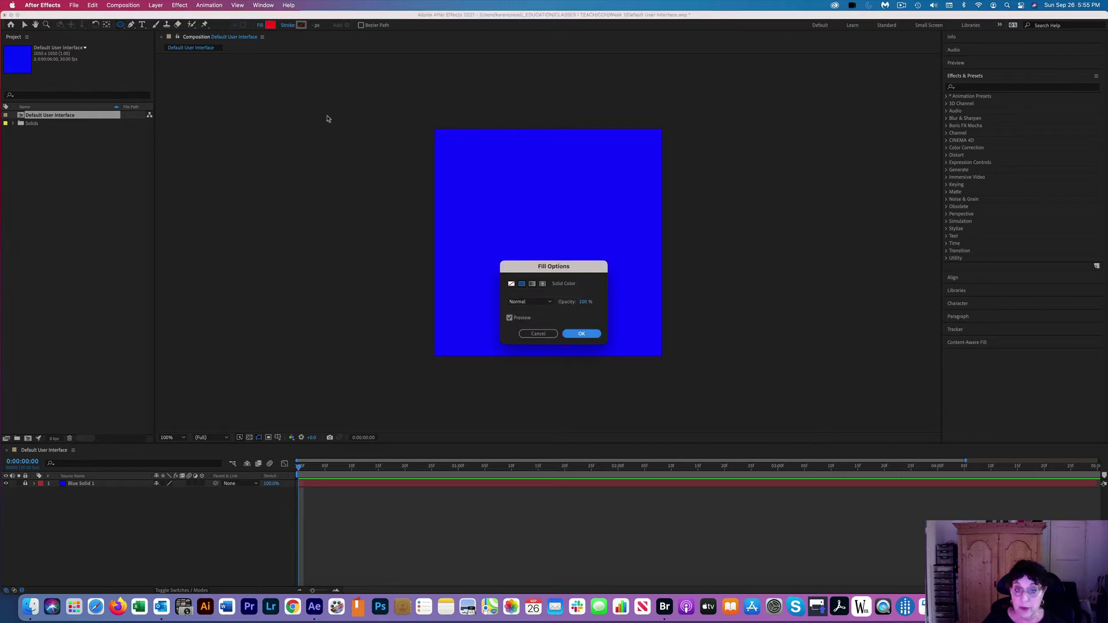
left_click(549, 302)
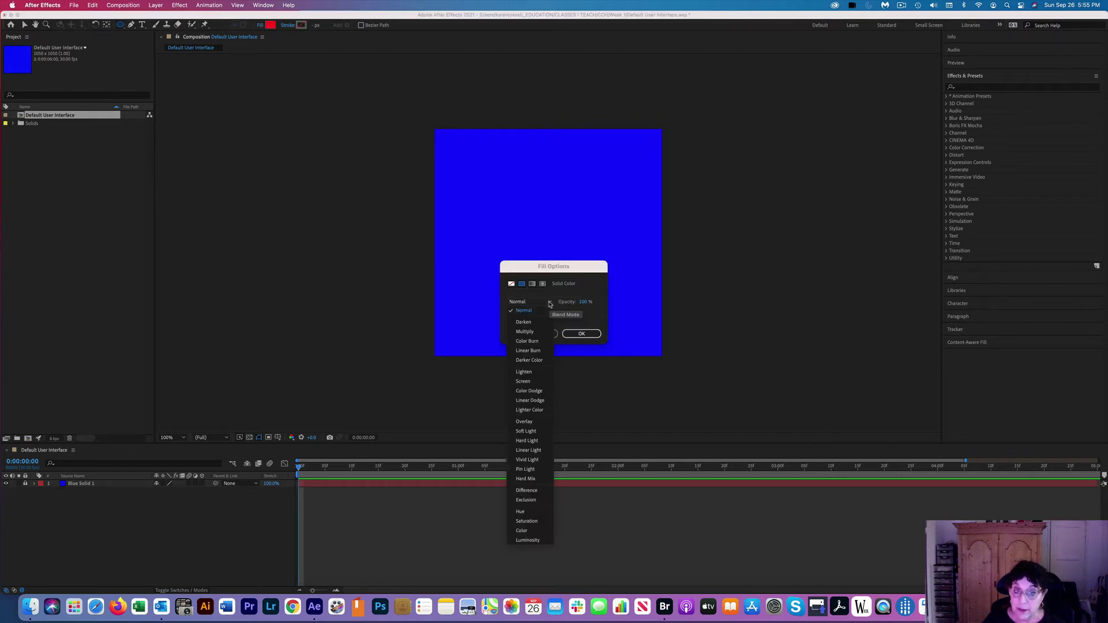
left_click(587, 292)
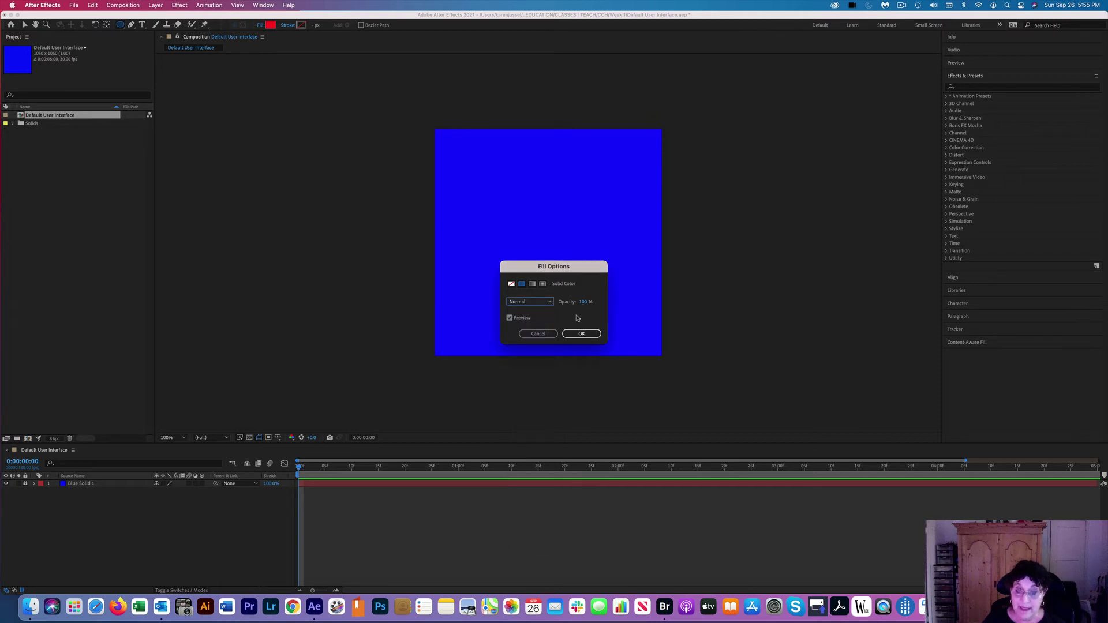
left_click(582, 334)
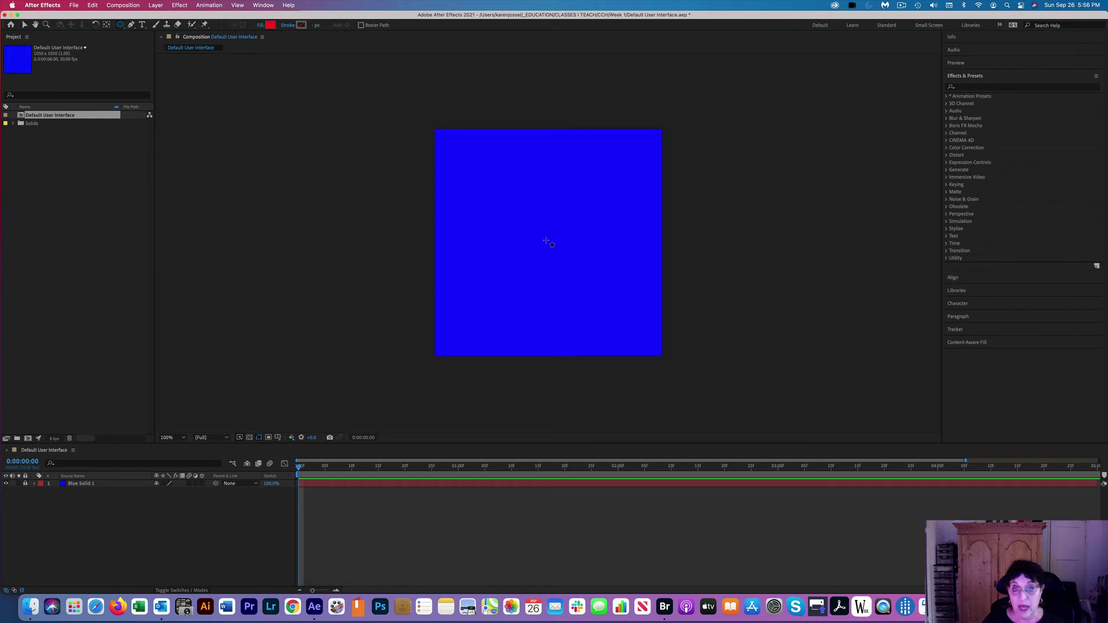
Step: Draw a small red circle just above and to the right of the composition's centre on a new shape layer
left_click_drag(546, 241, 548, 242)
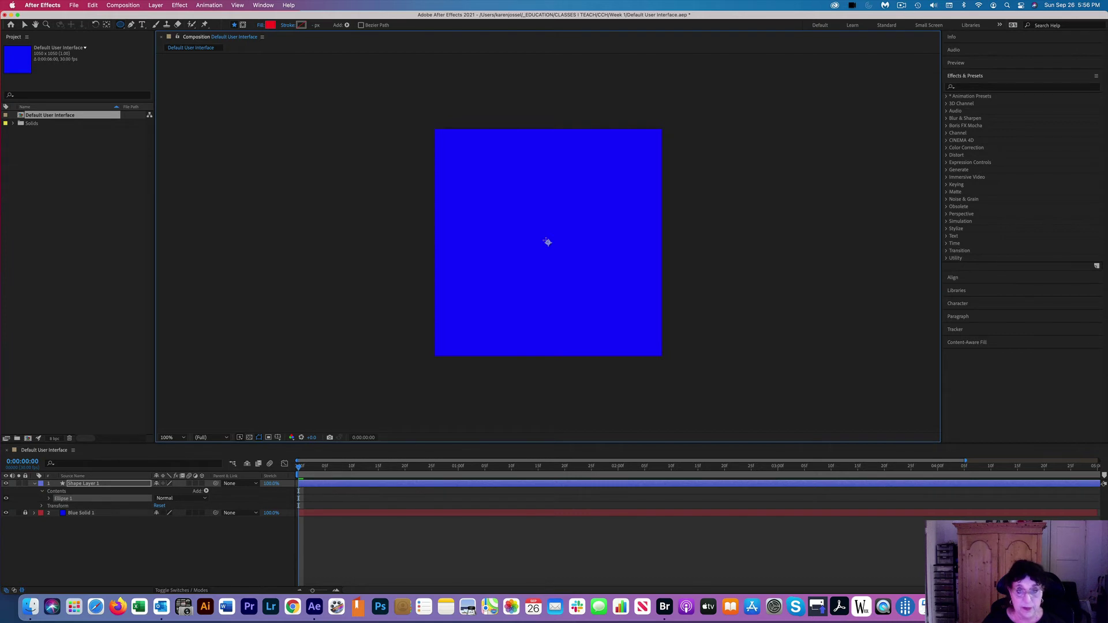
left_click_drag(548, 243, 578, 208)
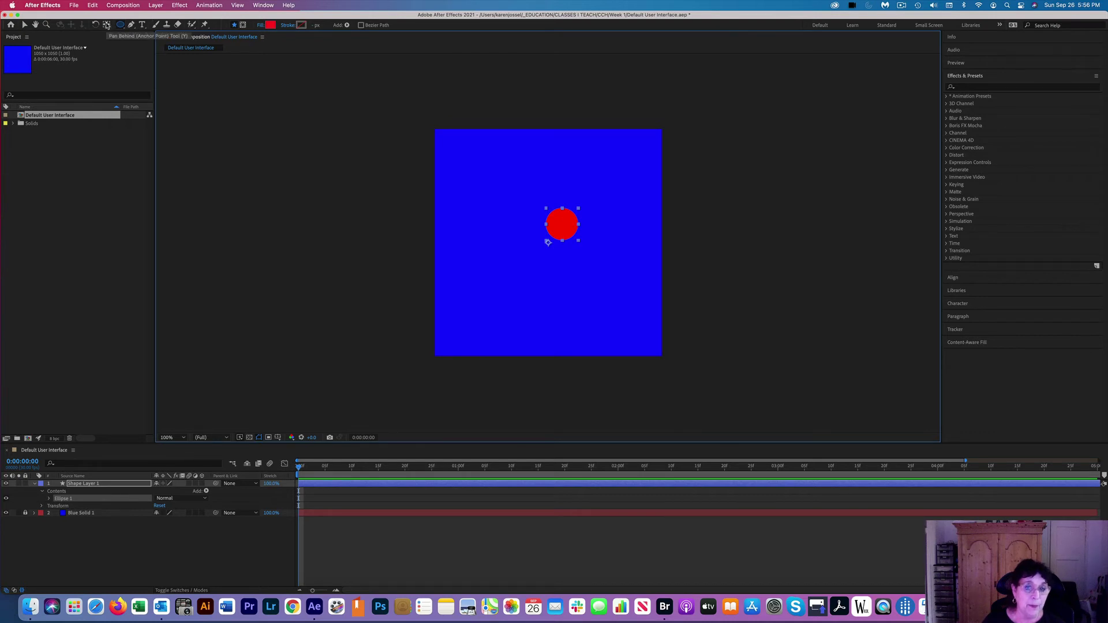
Step: Try to reposition the red circle's anchor point with the Pan Behind (Anchor Point) tool
left_click(107, 26)
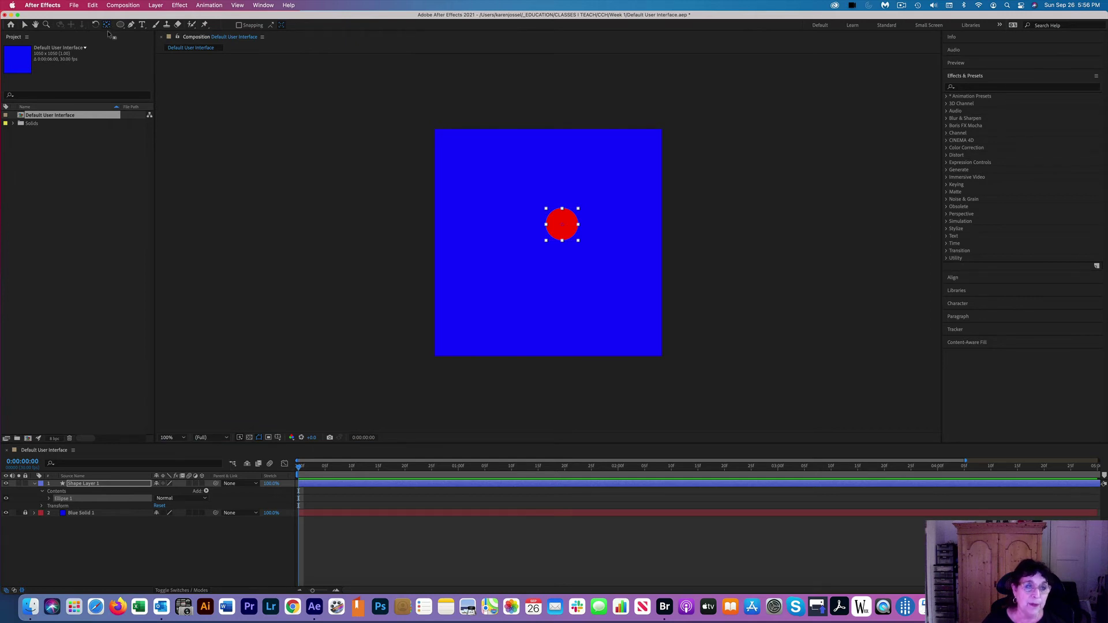
left_click(91, 26)
left_click(563, 234)
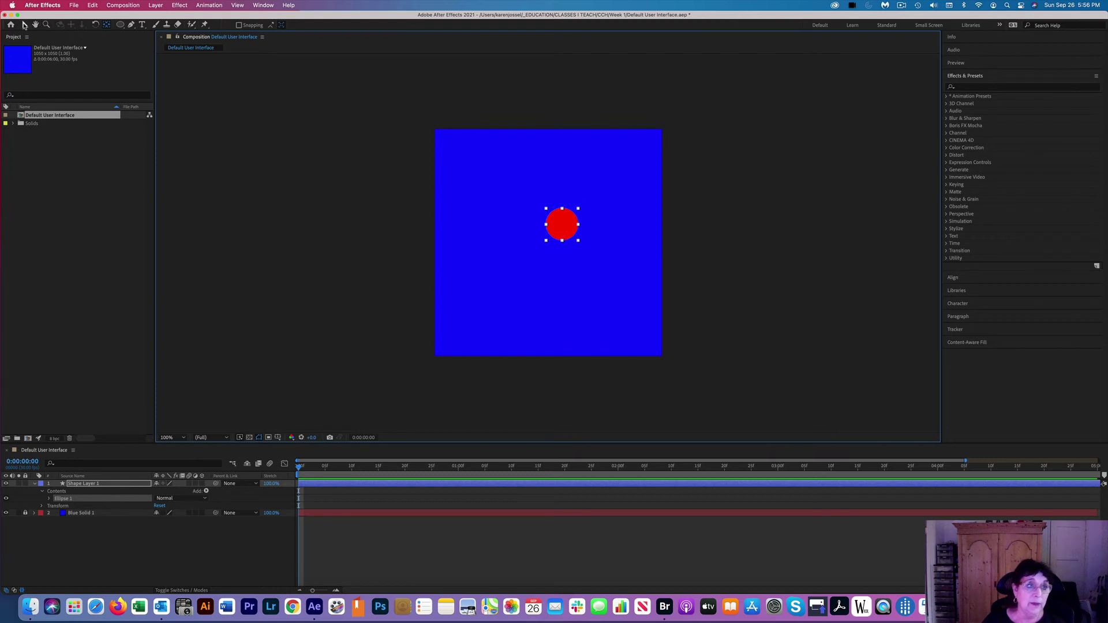
Step: Move the red circle with the Selection tool to the middle of the composition's lower edge, just touching it
left_click(25, 26)
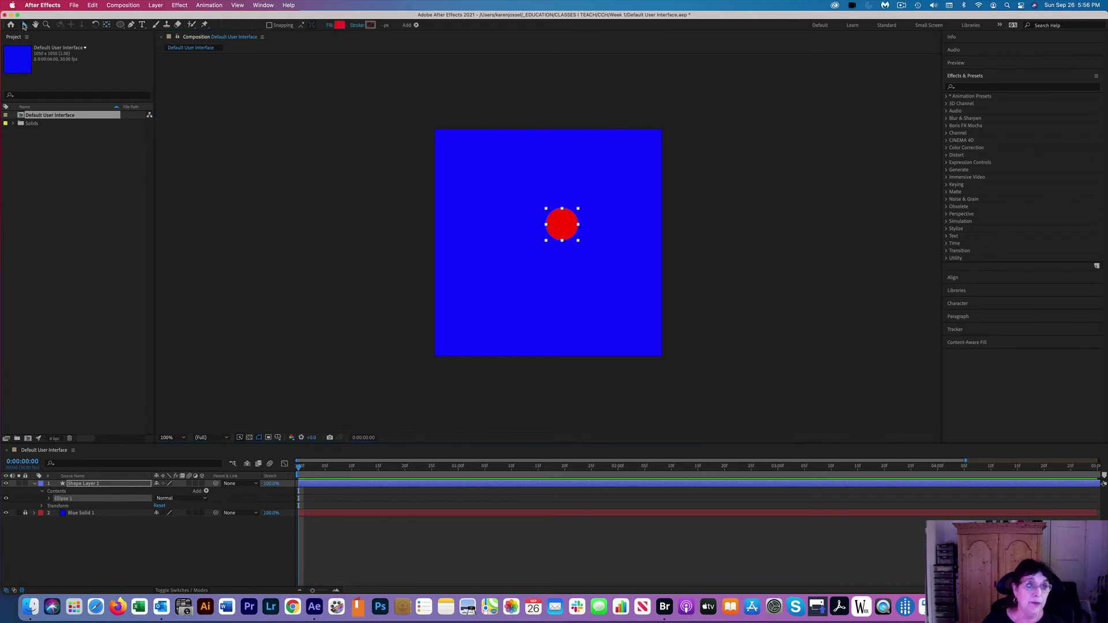
left_click(571, 222)
left_click_drag(571, 223, 562, 337)
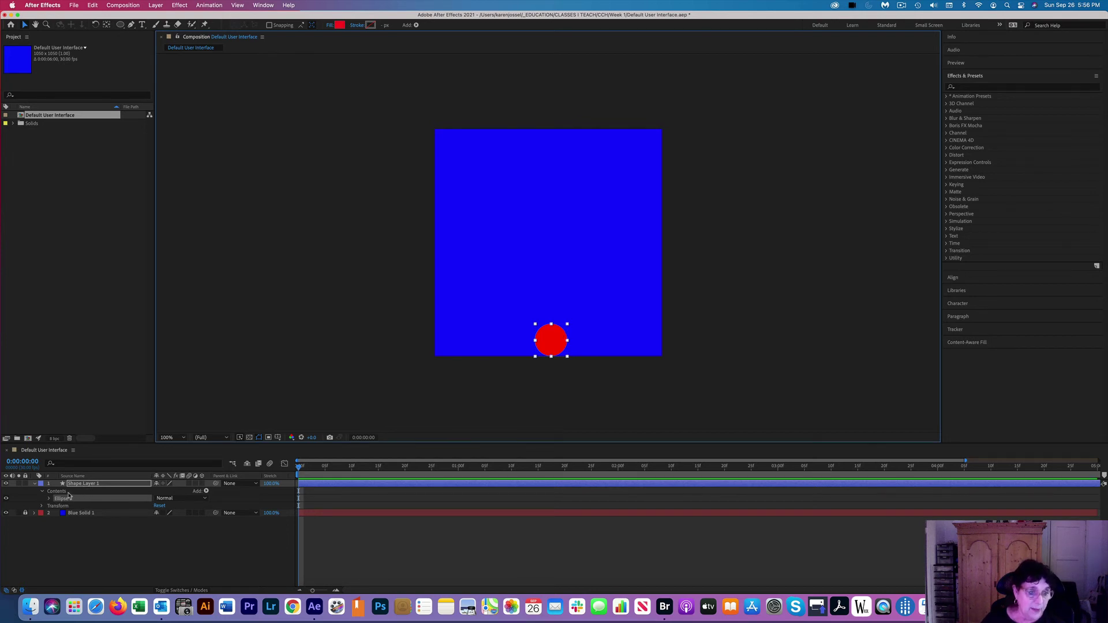
Step: Examine the Ellipse 1 properties and the Transform properties of Shape Layer 1 and Blue Solid 1
left_click(49, 499)
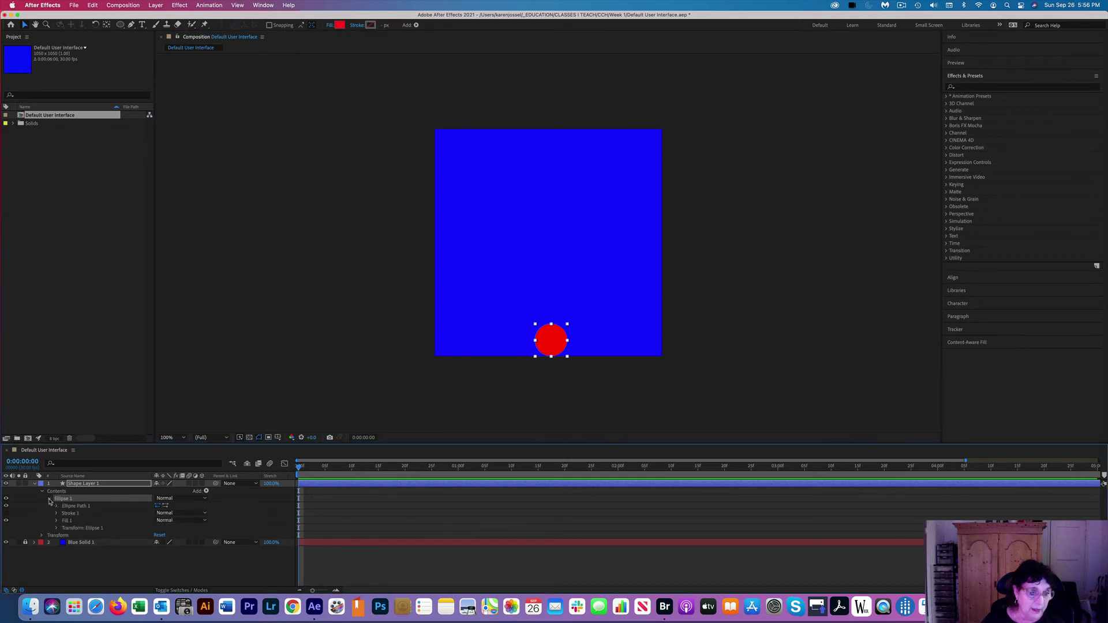
left_click(50, 499)
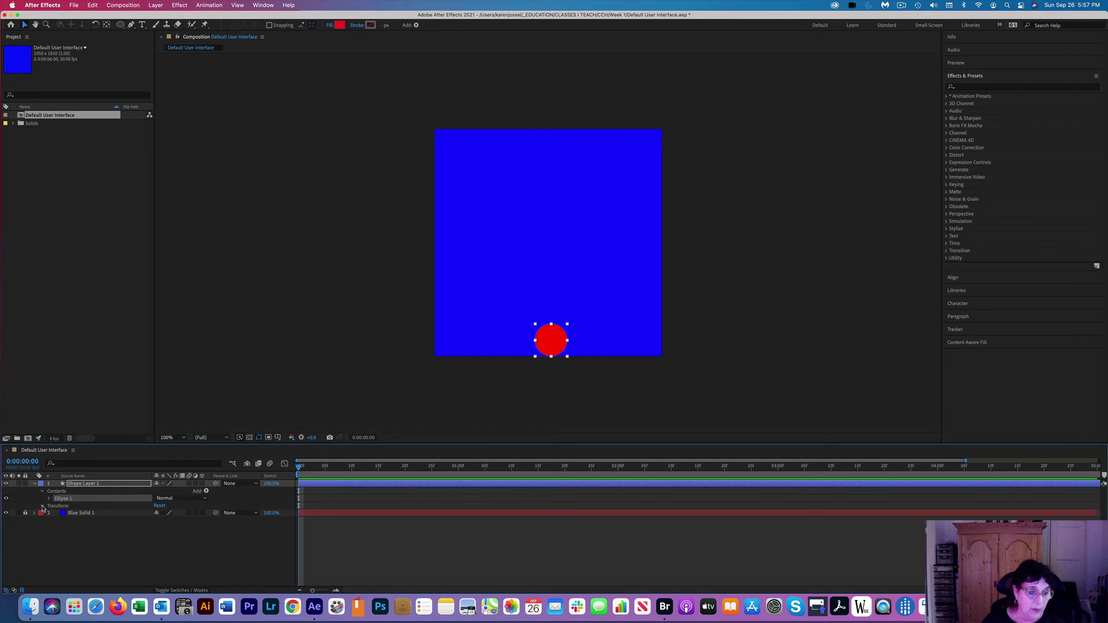
left_click(43, 506)
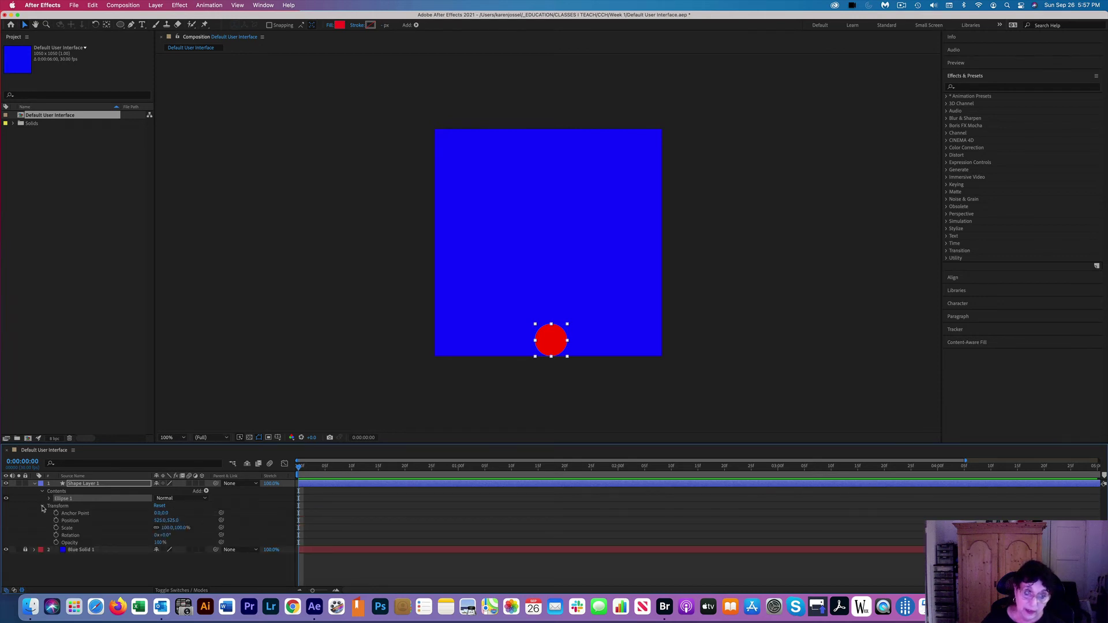
left_click(43, 506)
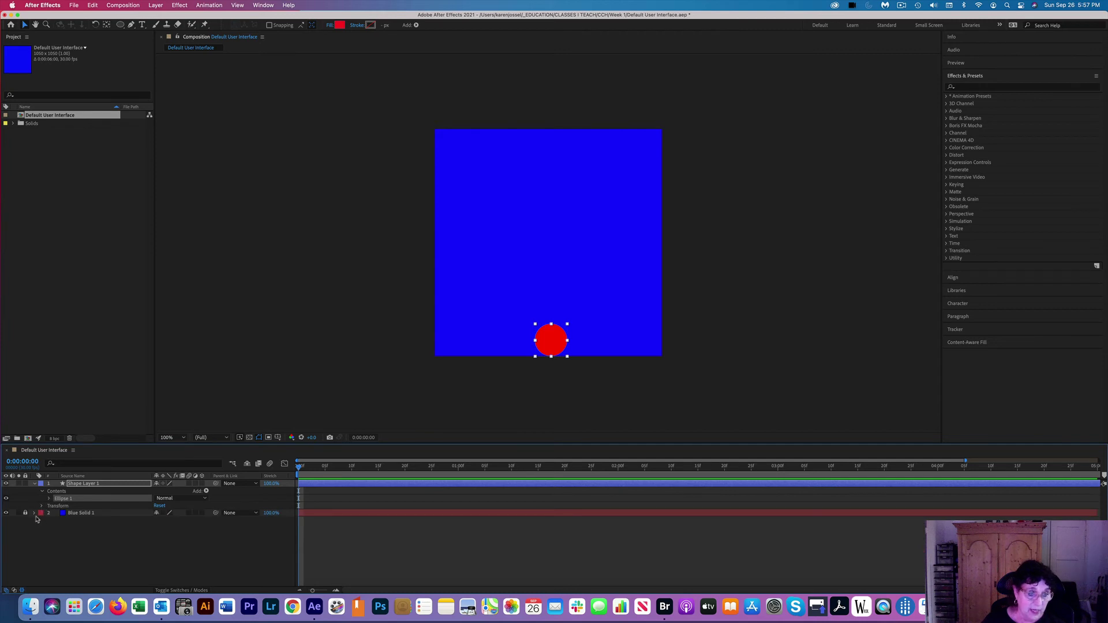
left_click(35, 514)
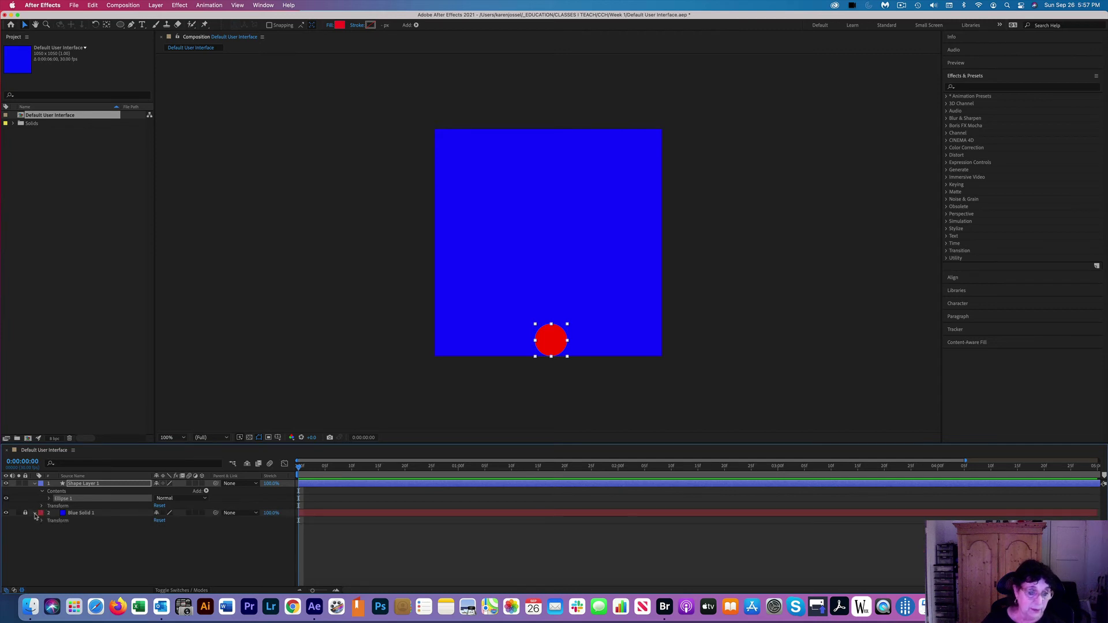
left_click(42, 521)
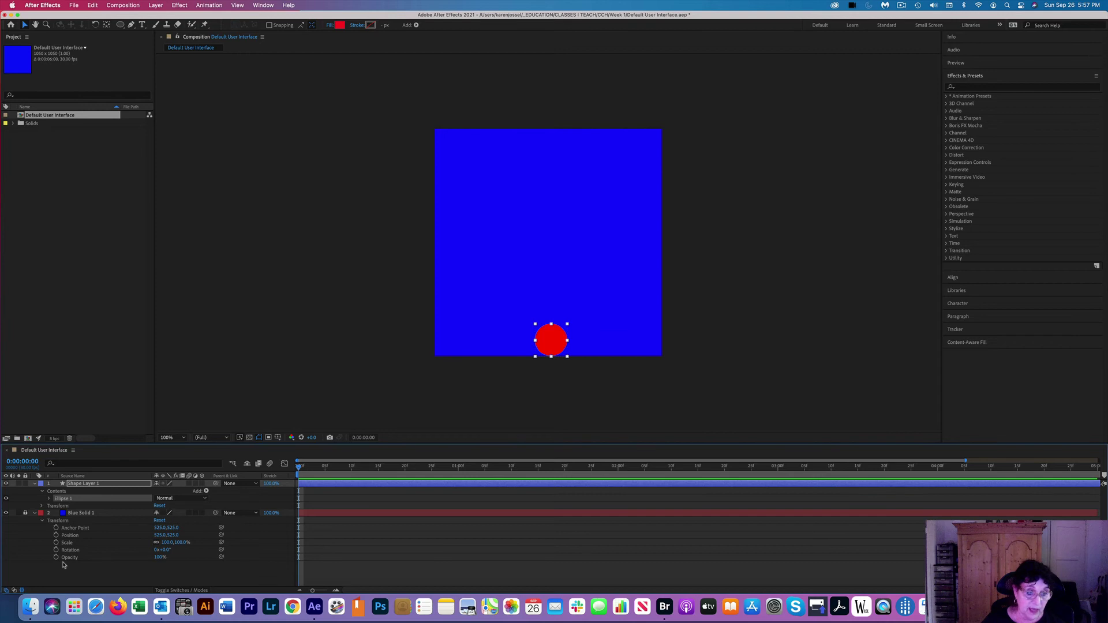
Step: Deselect all layers and reveal only Position, followed by only Scale, for both layers in the timeline
left_click(79, 514)
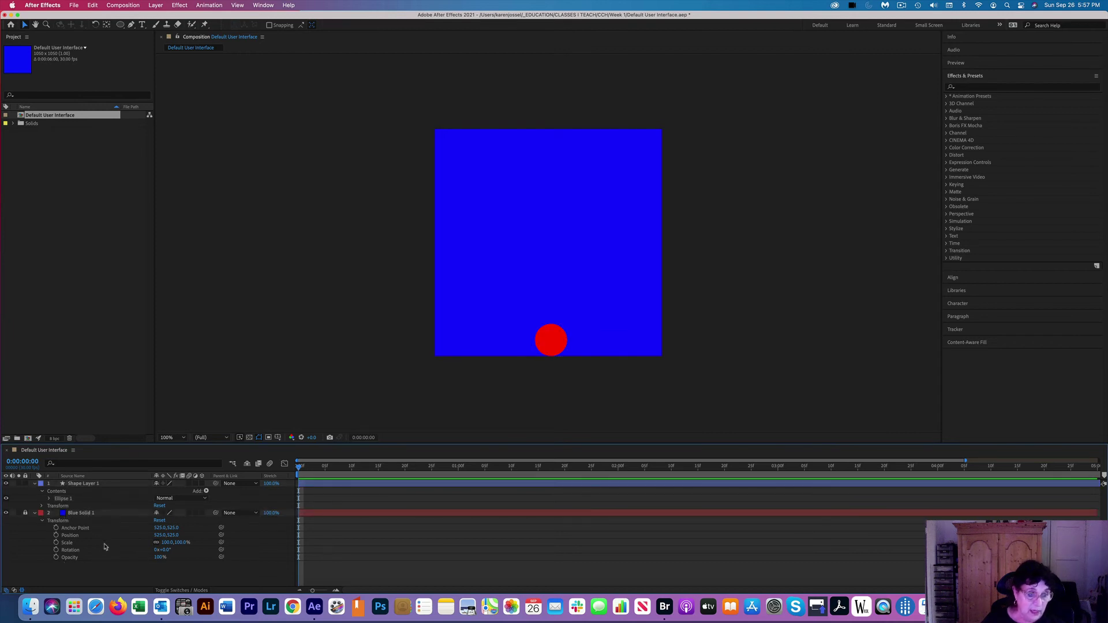
key("p")
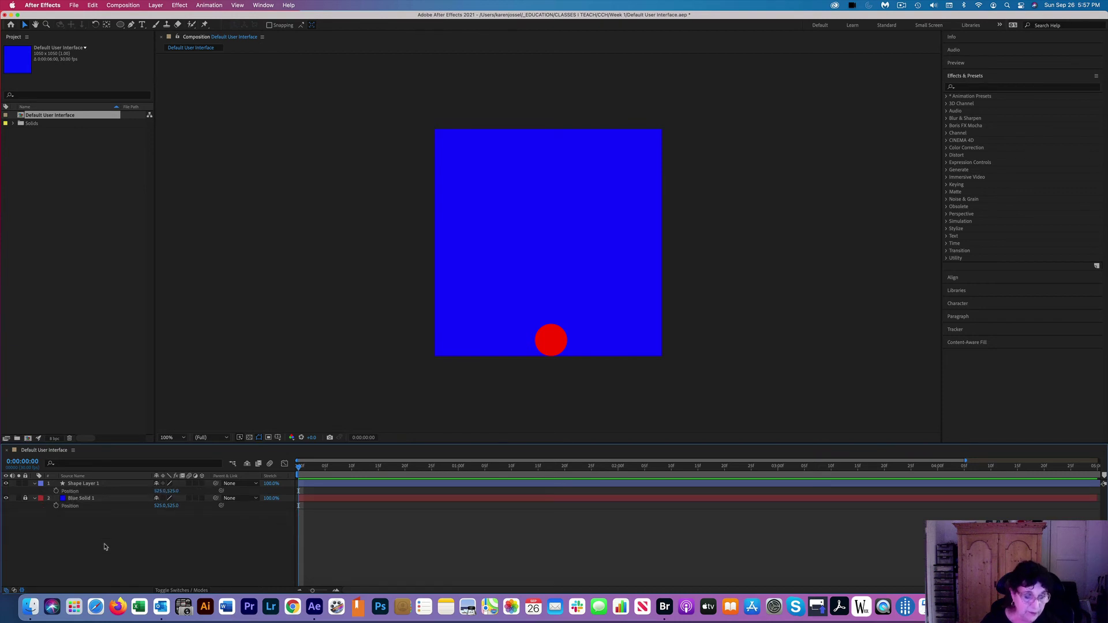
key("s")
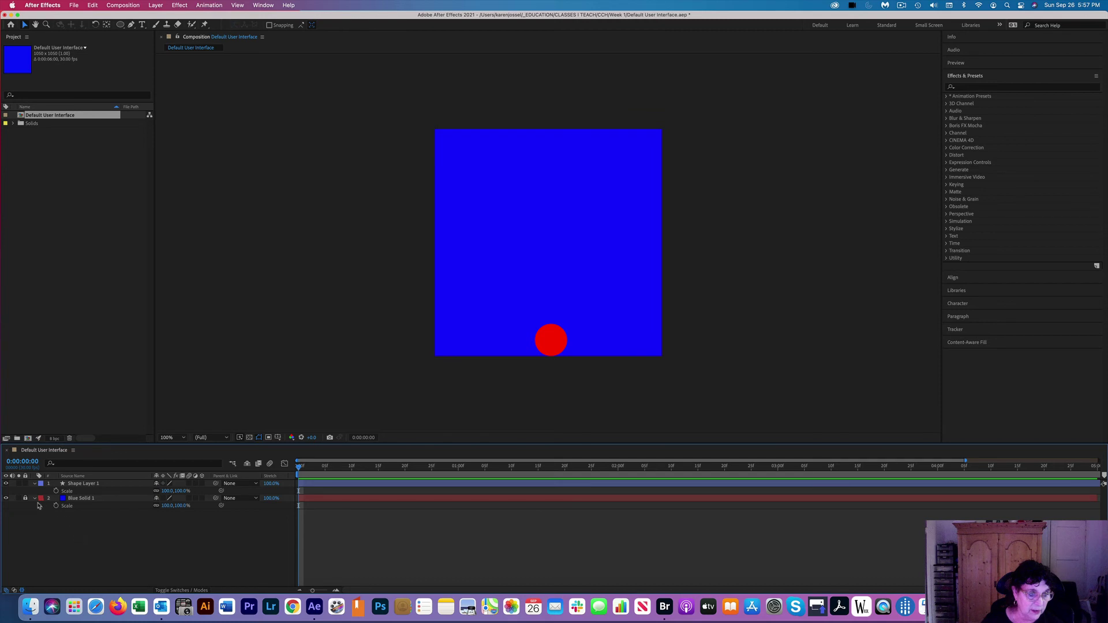
Step: Unlock and select the Blue Solid 1 layer, and reveal its Position alongside Scale
left_click(82, 500)
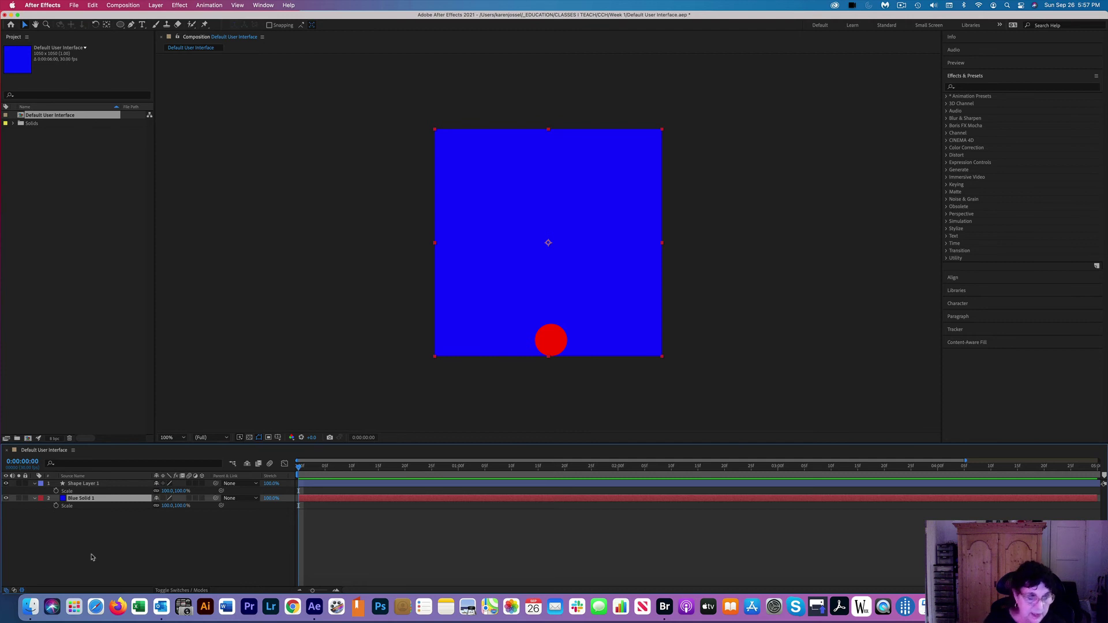
key("shift+p")
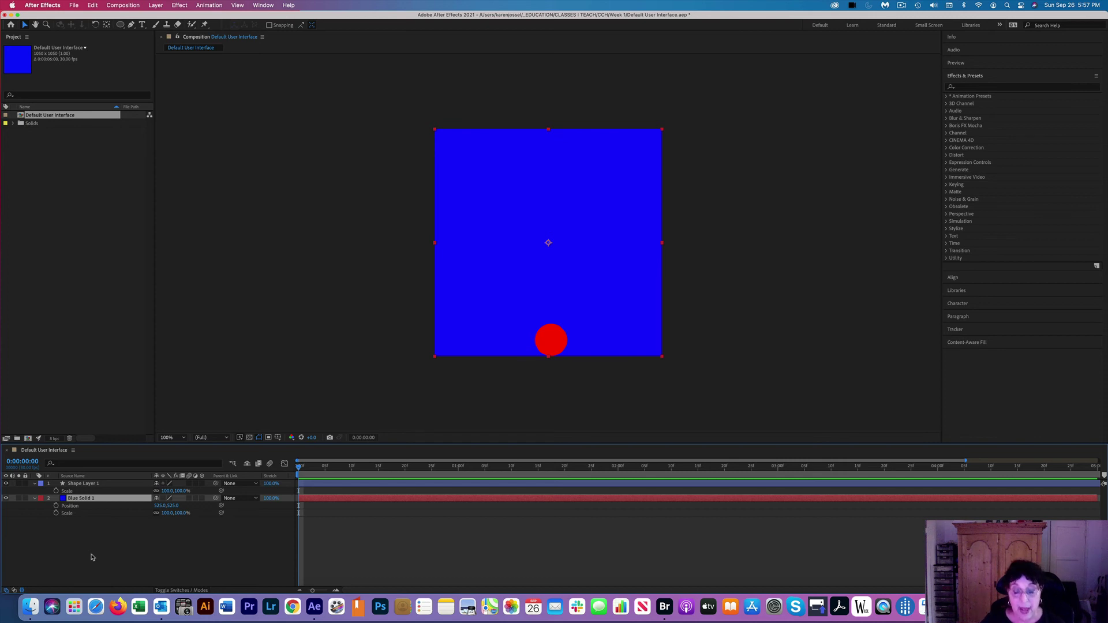
Step: Reveal only Blue Solid 1's Opacity, collapse the layer, and expand its full set of Transform properties
key("t")
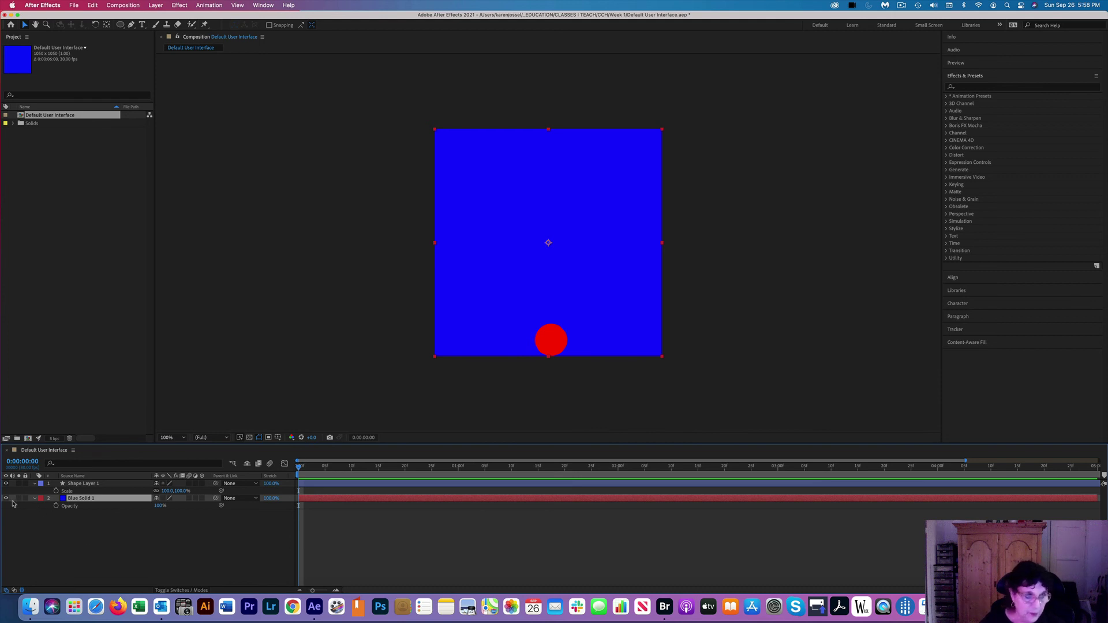
left_click(33, 500)
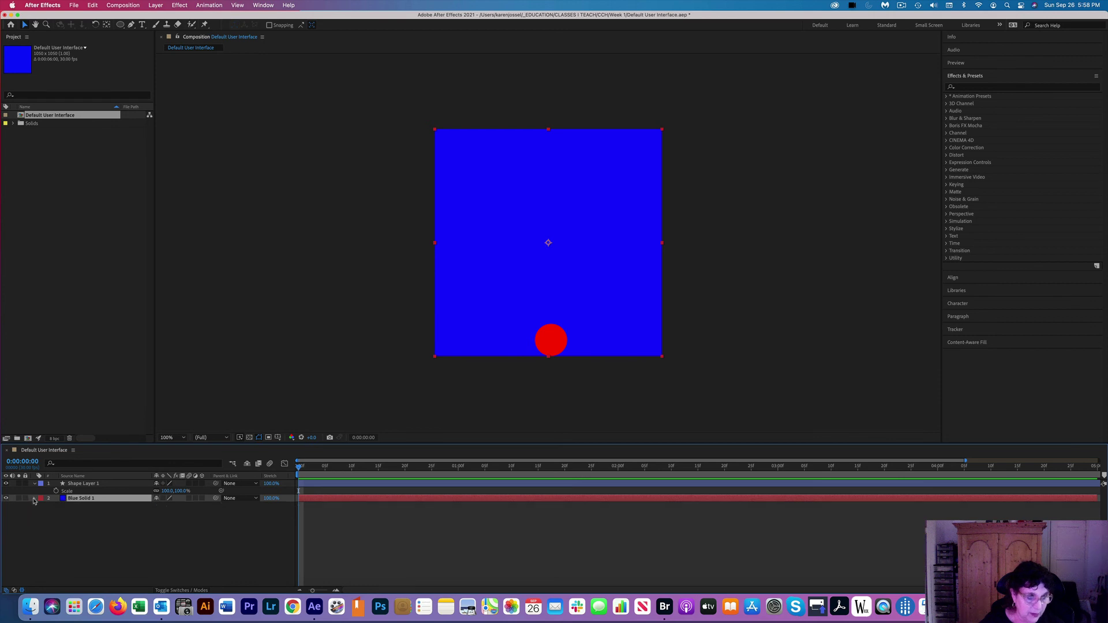
left_click(35, 500)
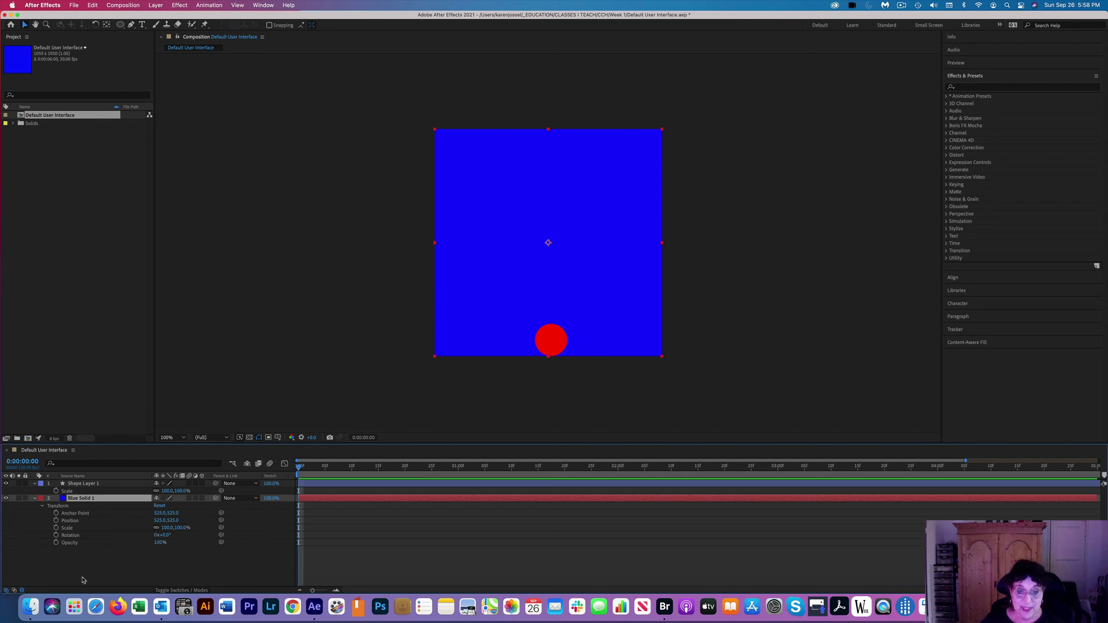
left_click(901, 5)
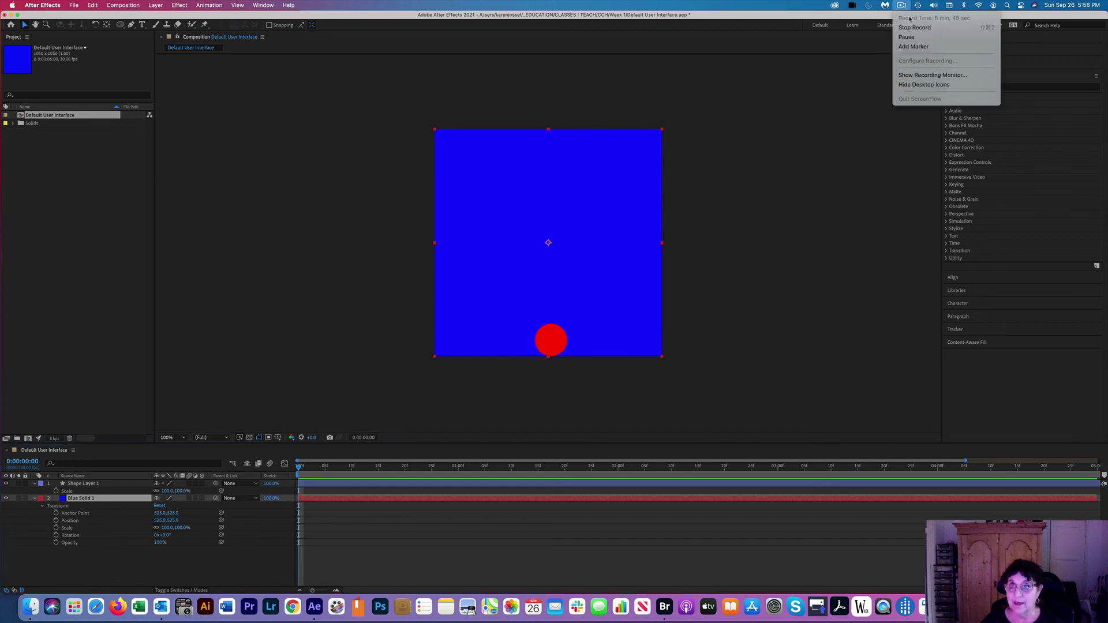